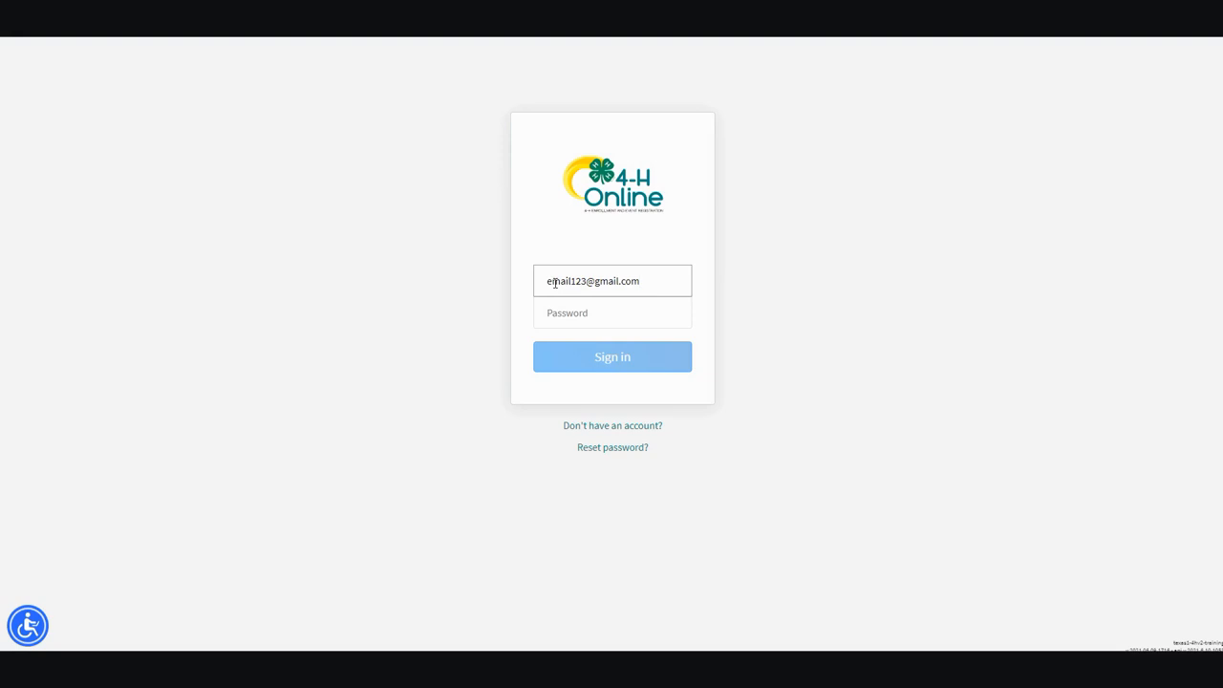
- Sign in with the family account password and continue into the family account
text(******)
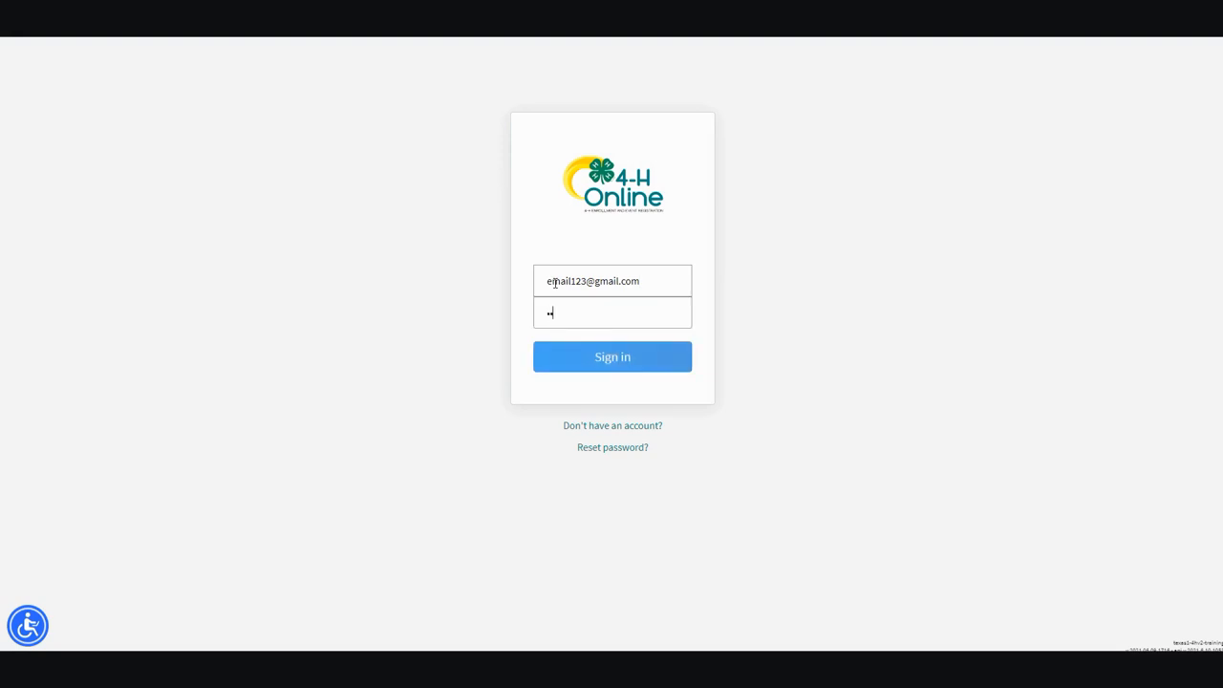
text(*******)
click(616, 362)
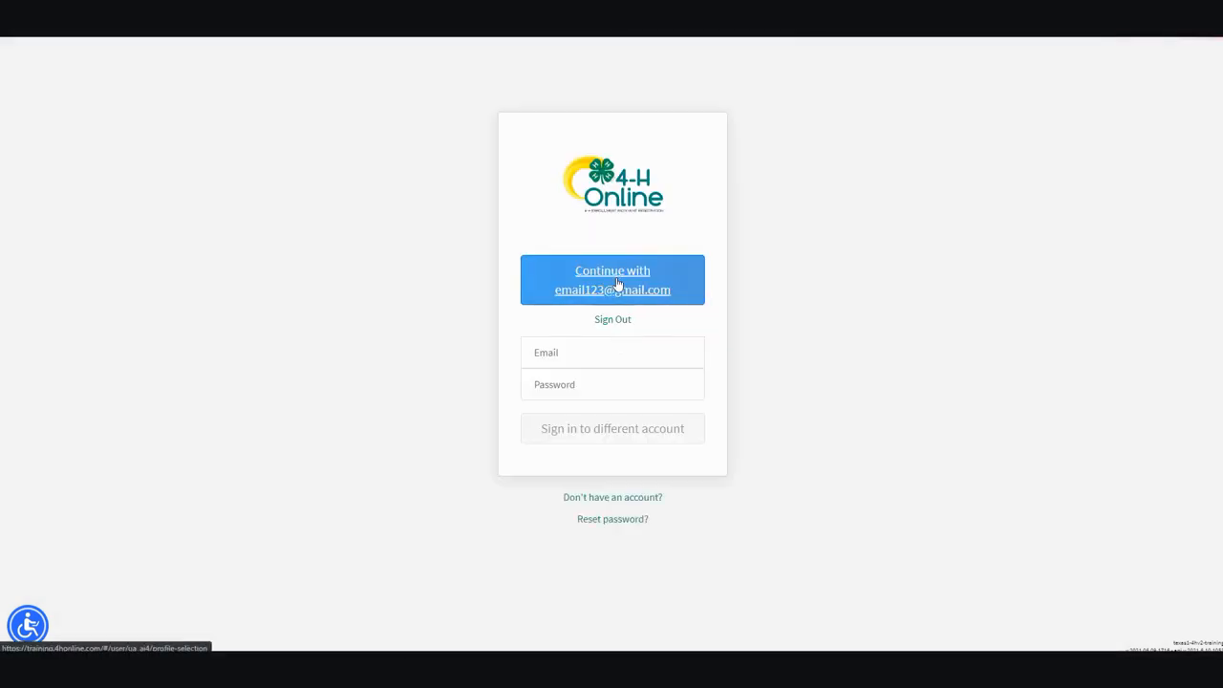
click(617, 283)
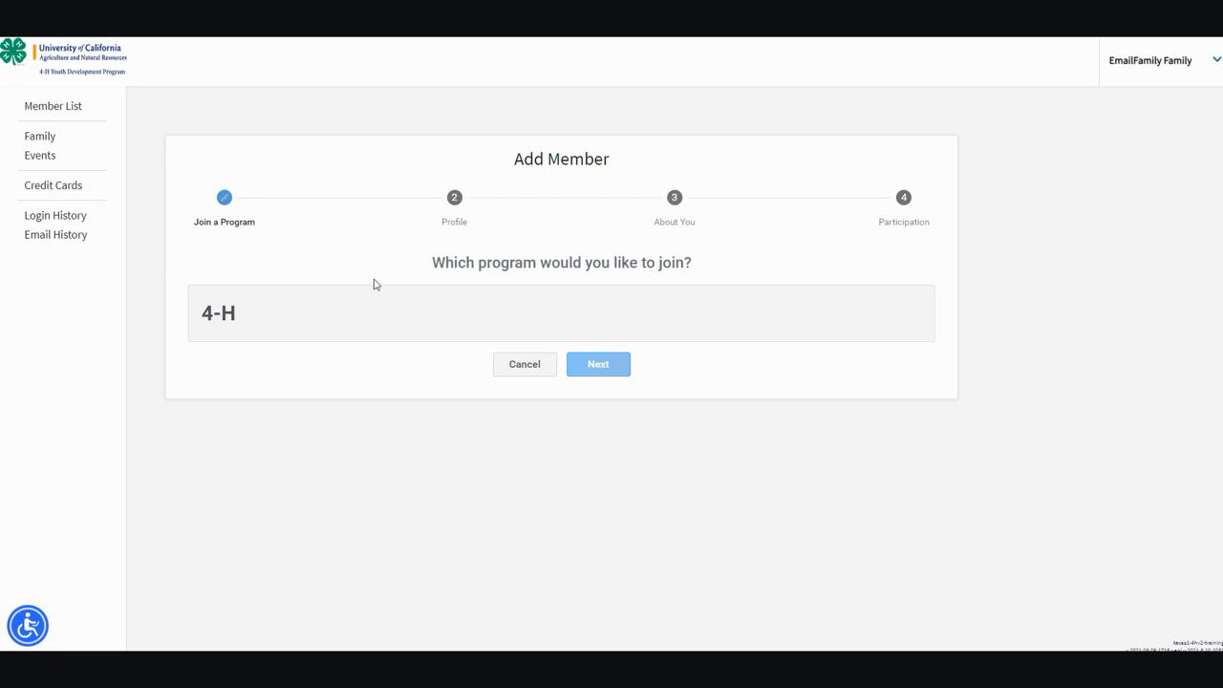
- Select 4-H as the new member's program and proceed to the Profile step
click(372, 319)
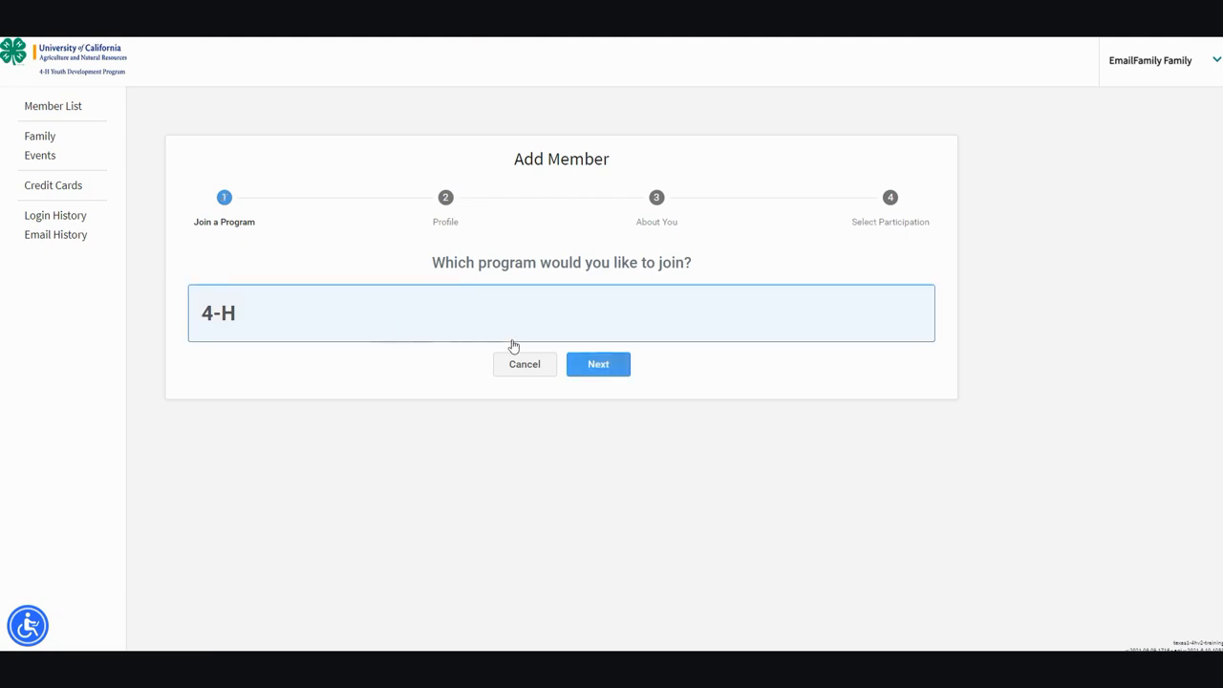
click(582, 368)
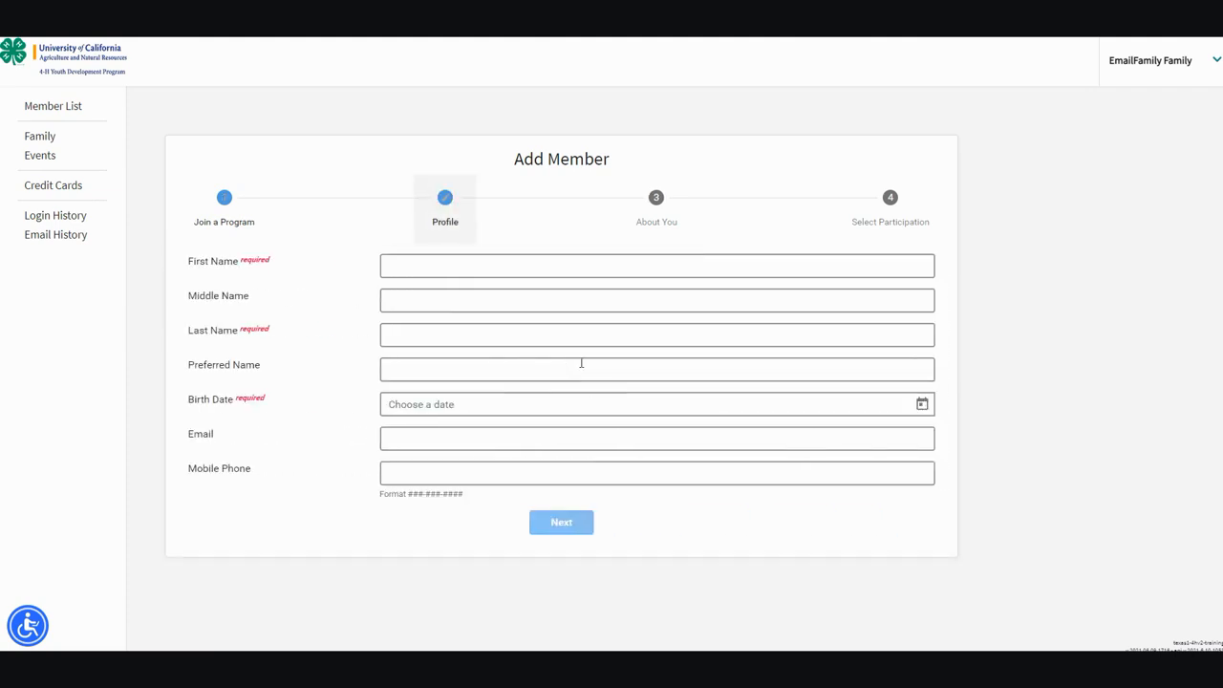
- Enter the adult member's first name, last name and preferred name on the Profile form
click(518, 269)
text(Ed)
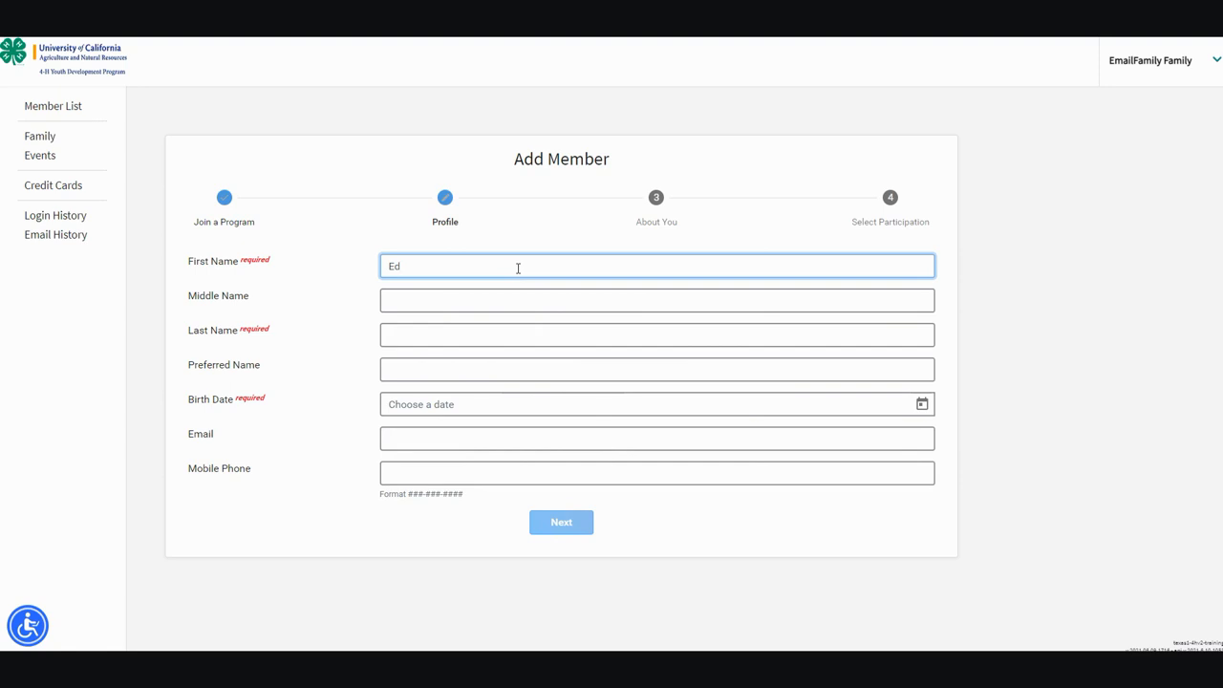
text(ward)
key(Tab)
key(Tab)
text(Email)
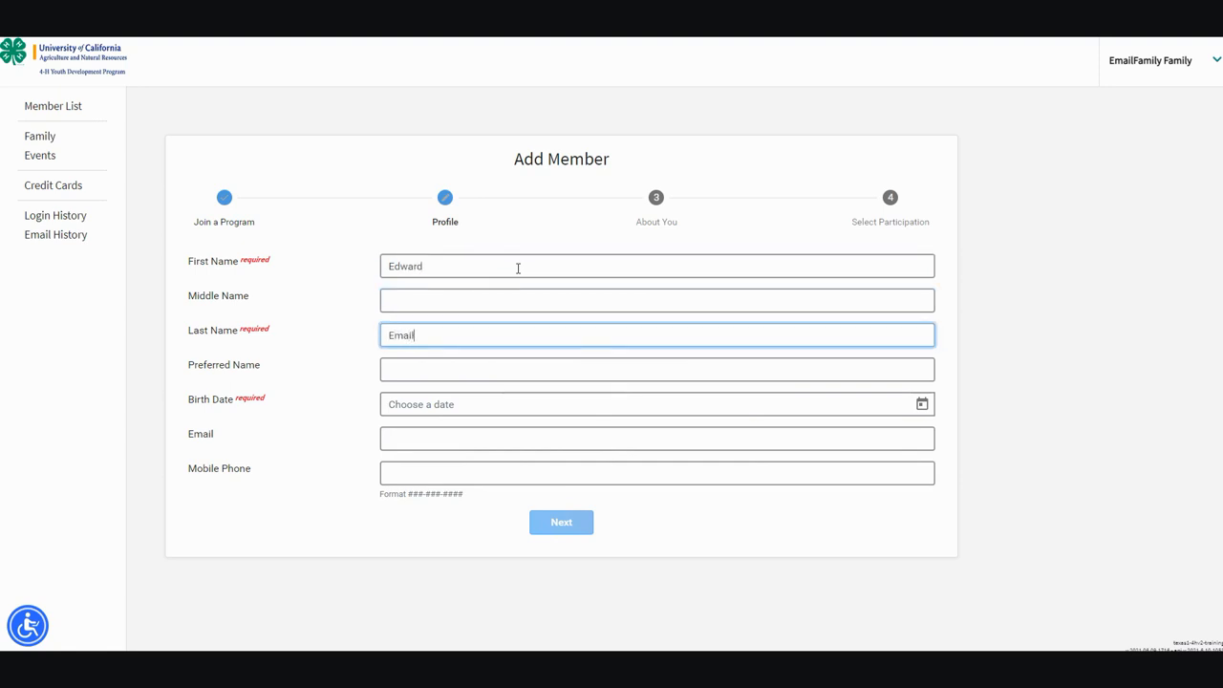
text(Family)
key(Tab)
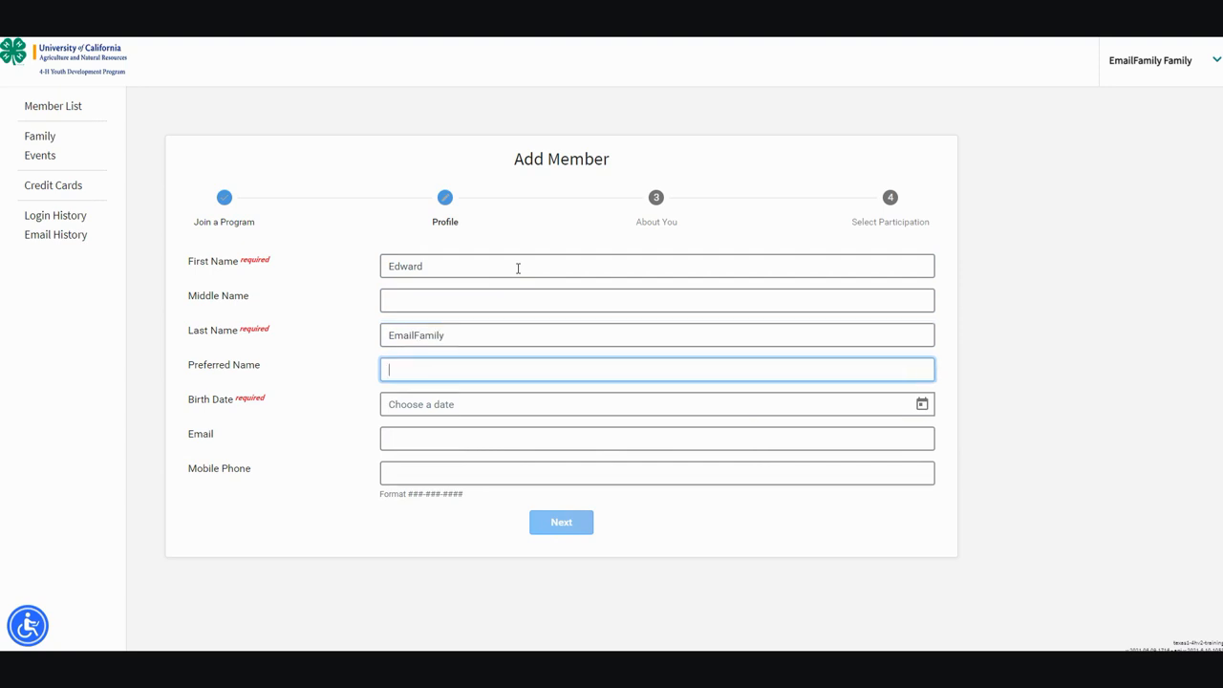
text(Eddie)
click(510, 406)
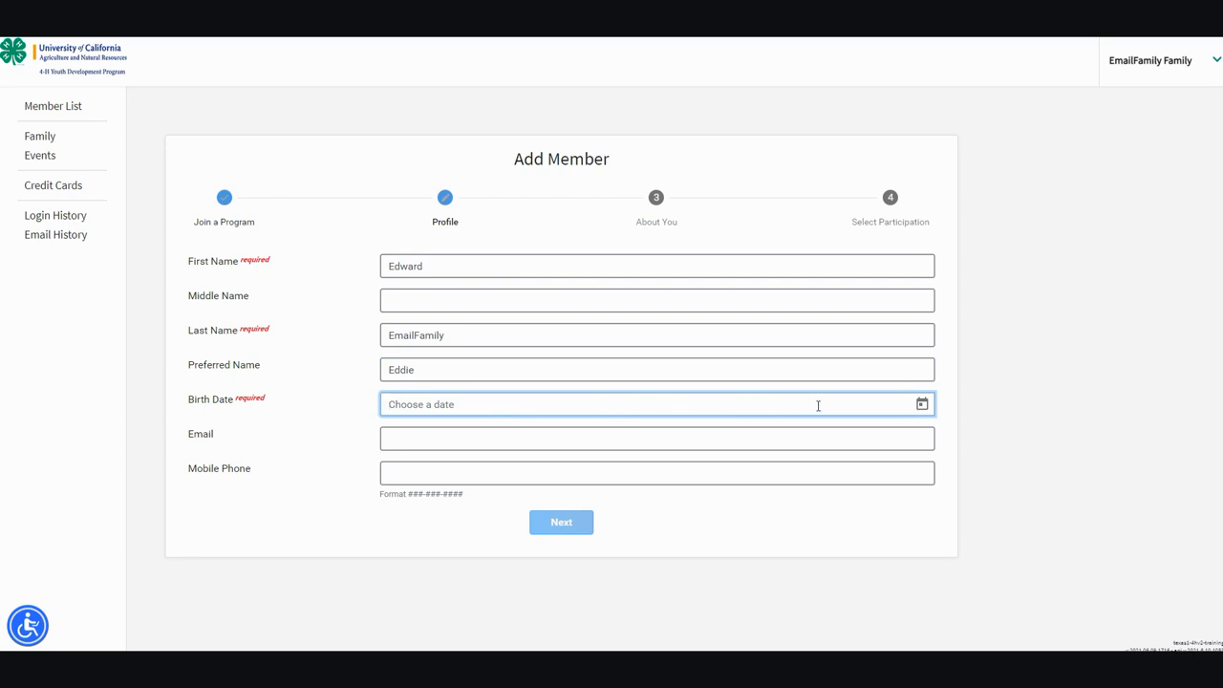
- Pick a birth date of March 4, 2010 from the calendar
click(922, 404)
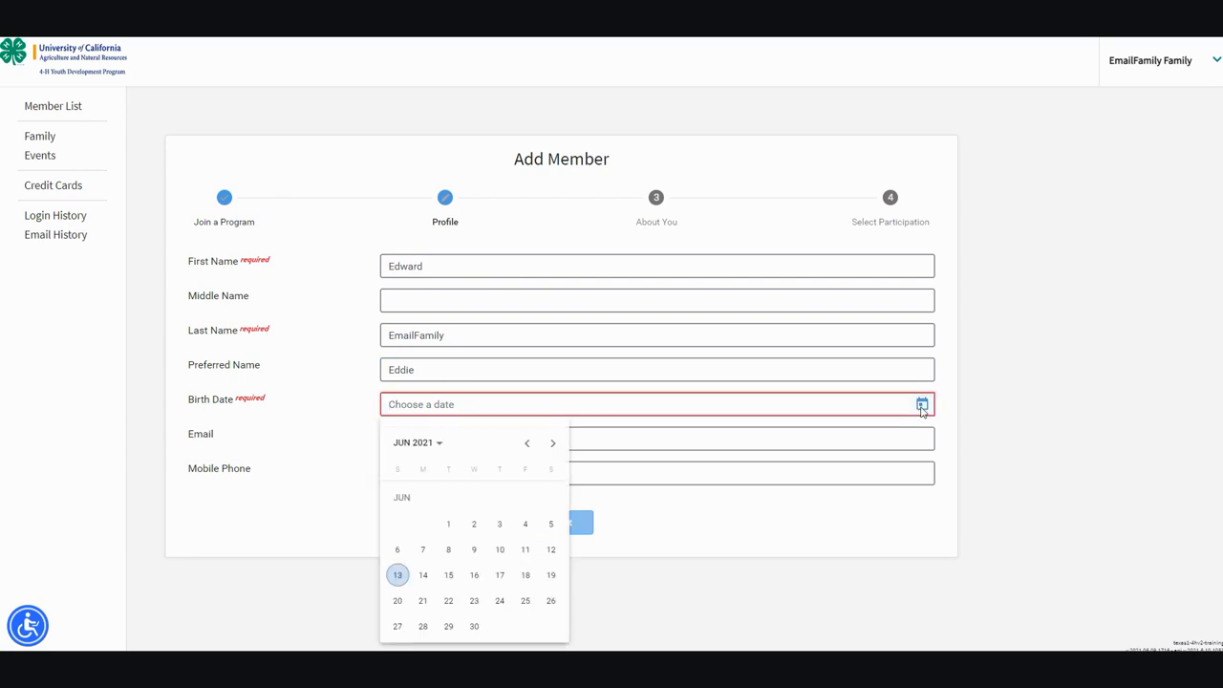
click(436, 442)
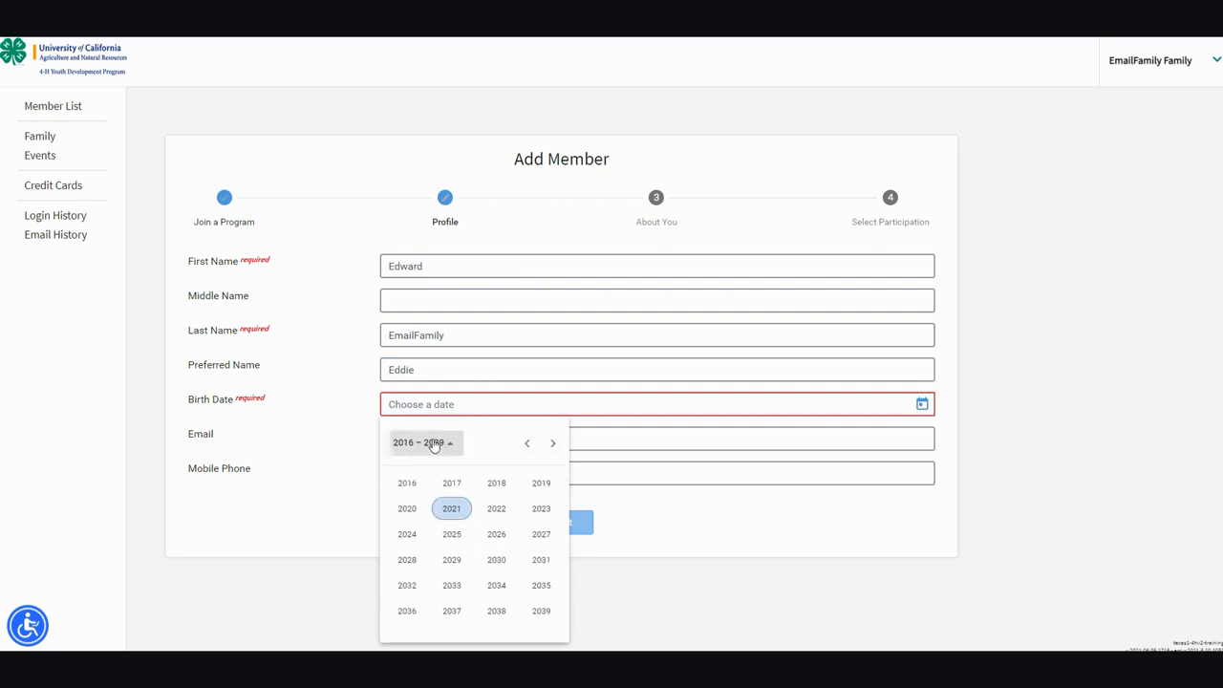
click(526, 443)
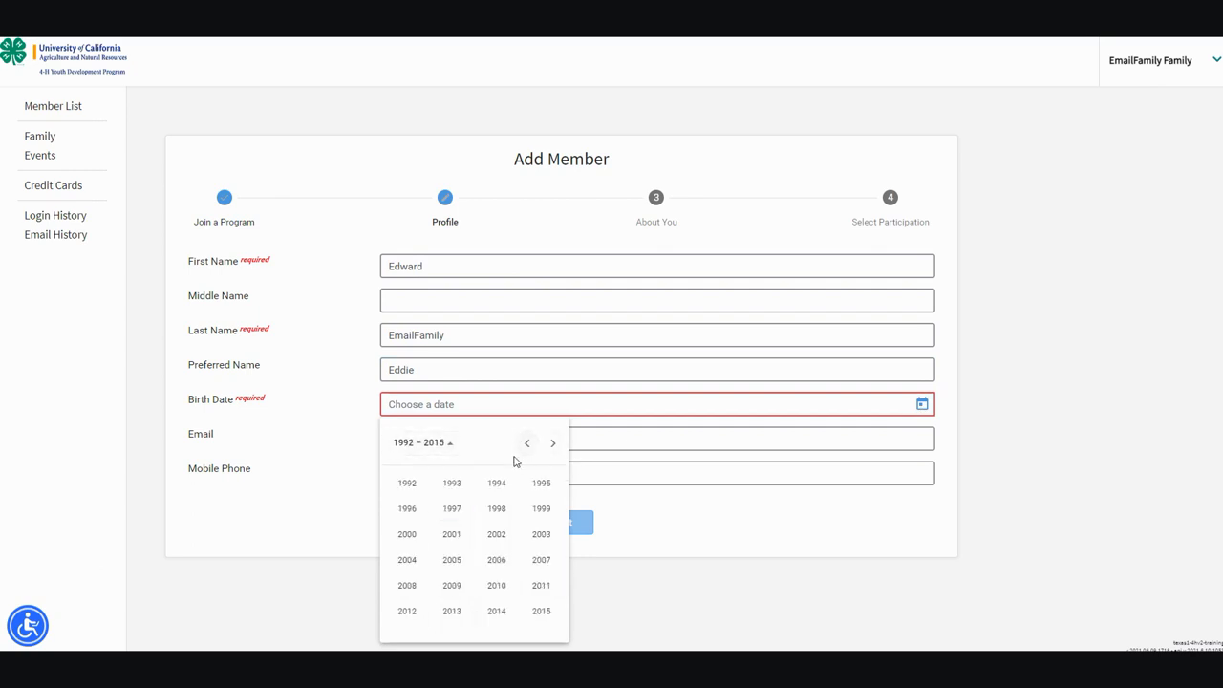
click(497, 584)
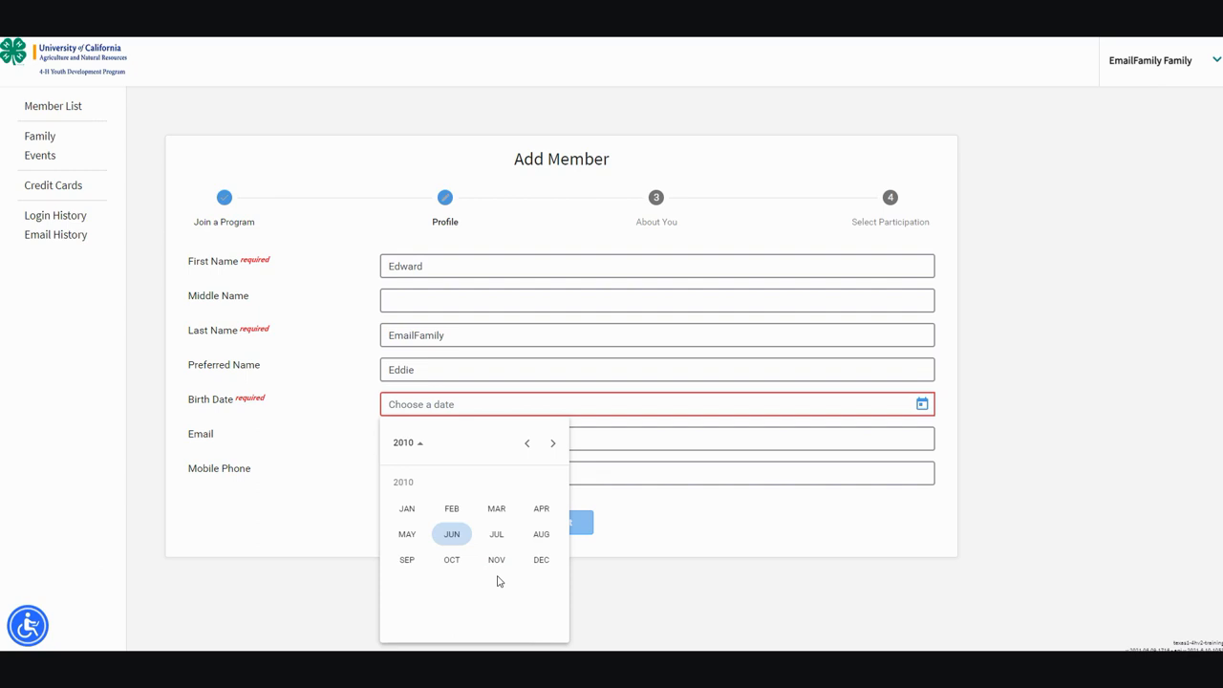
click(496, 511)
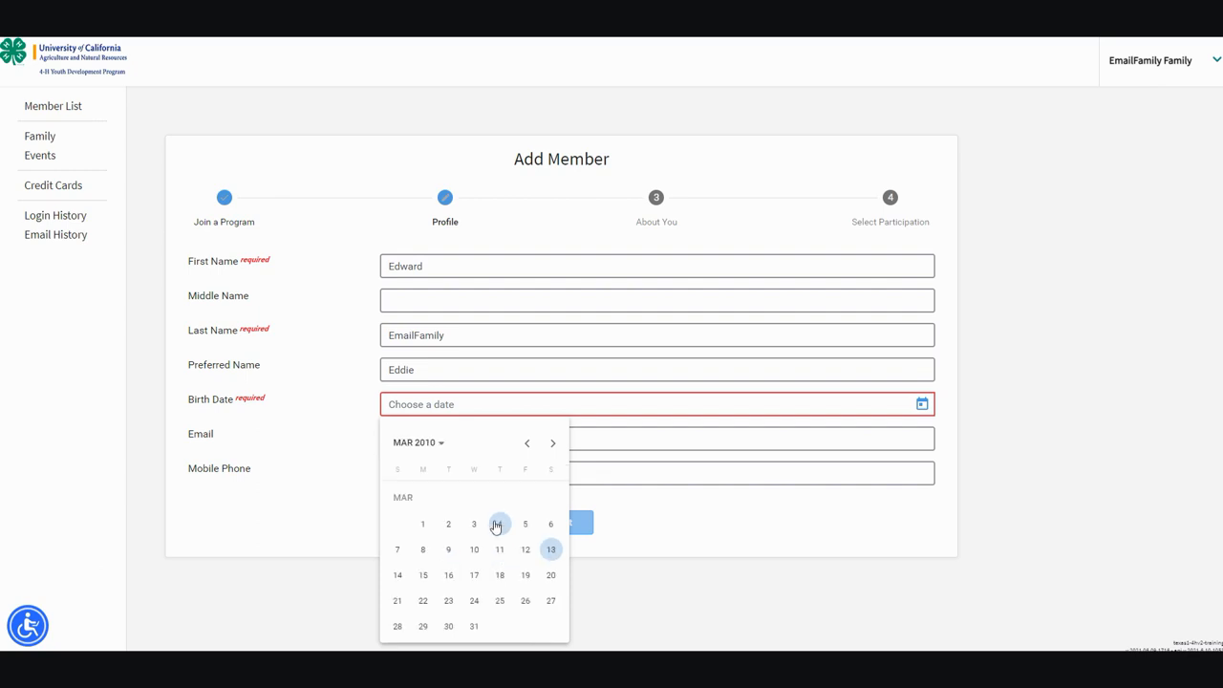
click(495, 520)
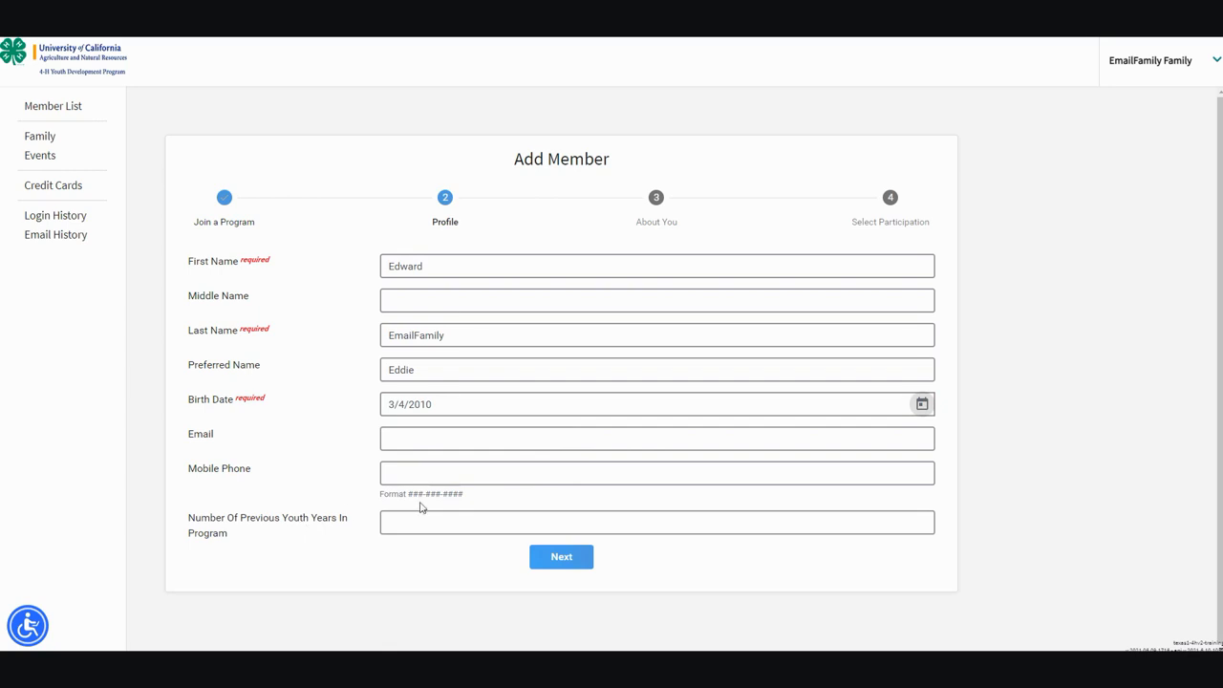
- Correct the birth date to 3/4/1978 by choosing year 1978, March, 4
click(921, 405)
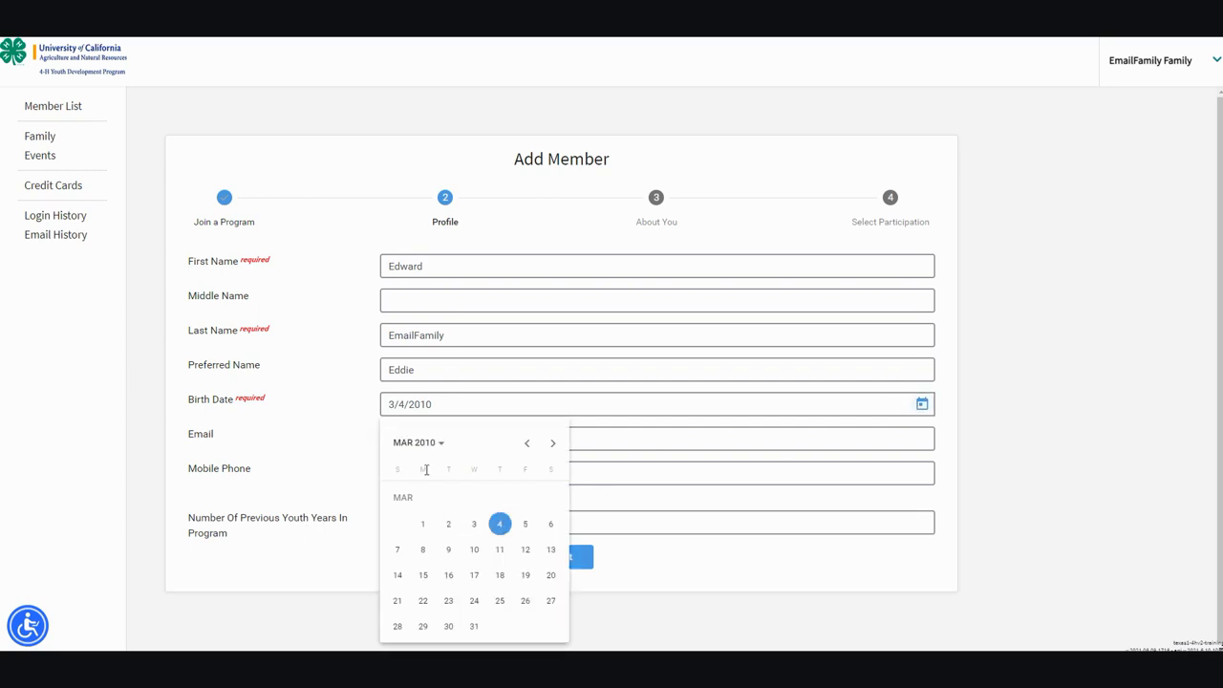
click(421, 444)
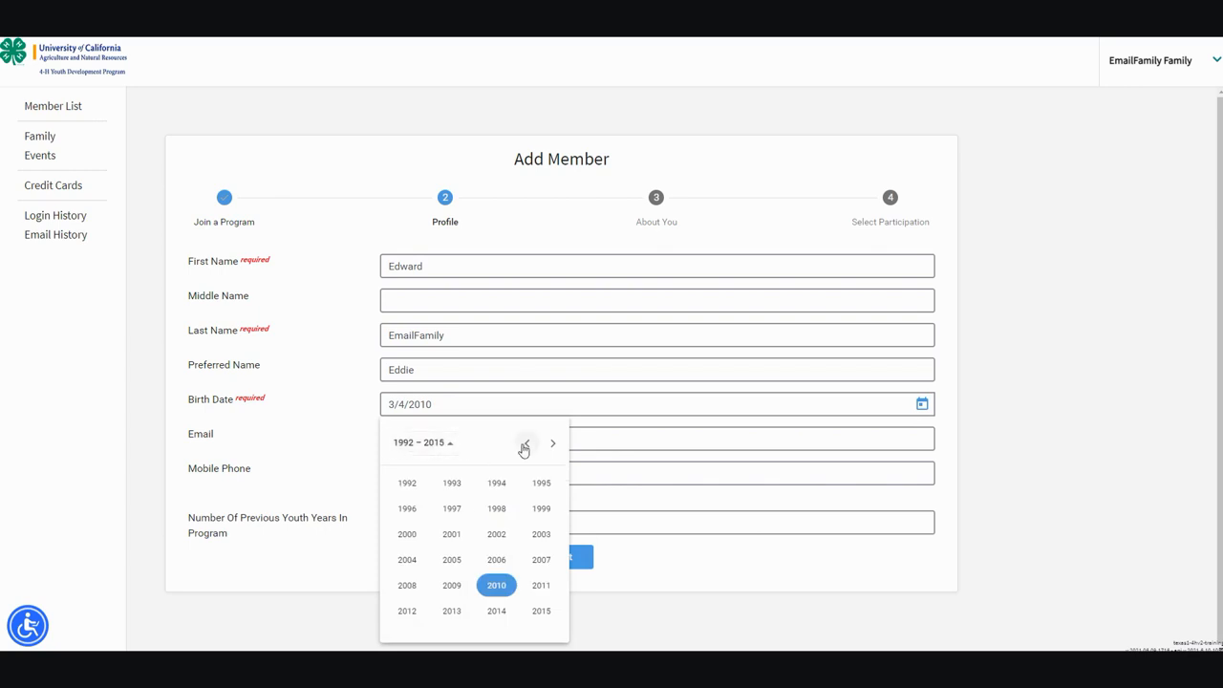
click(525, 445)
click(489, 541)
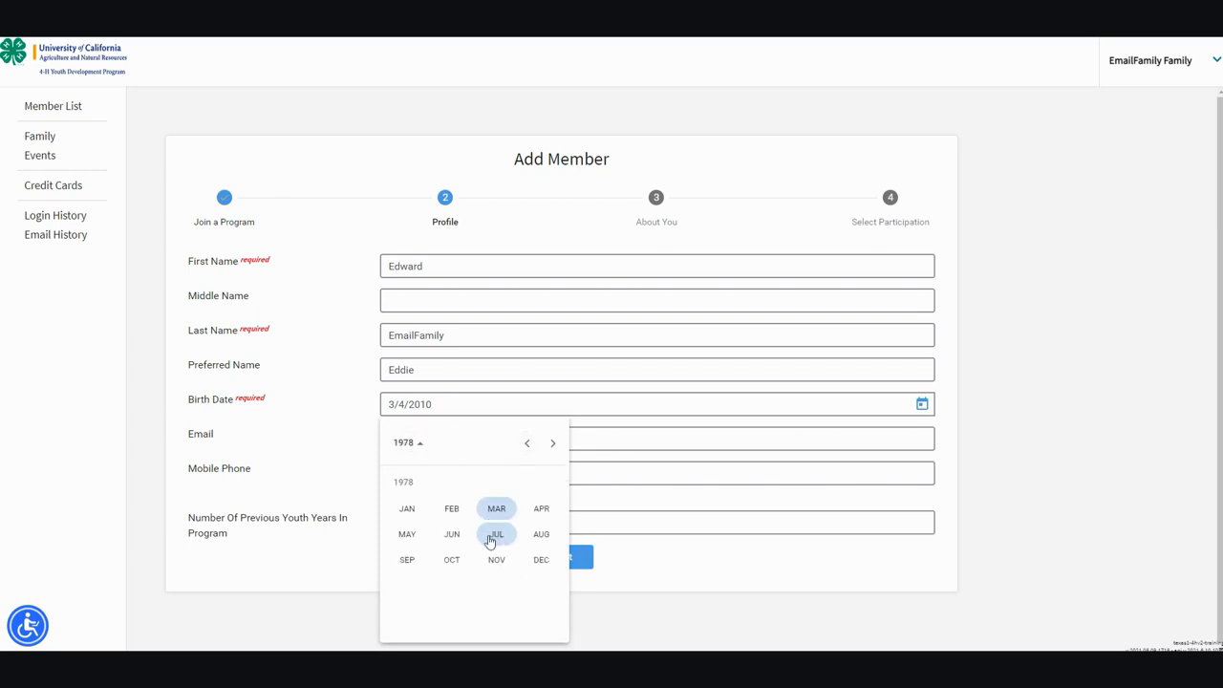
click(499, 513)
click(554, 498)
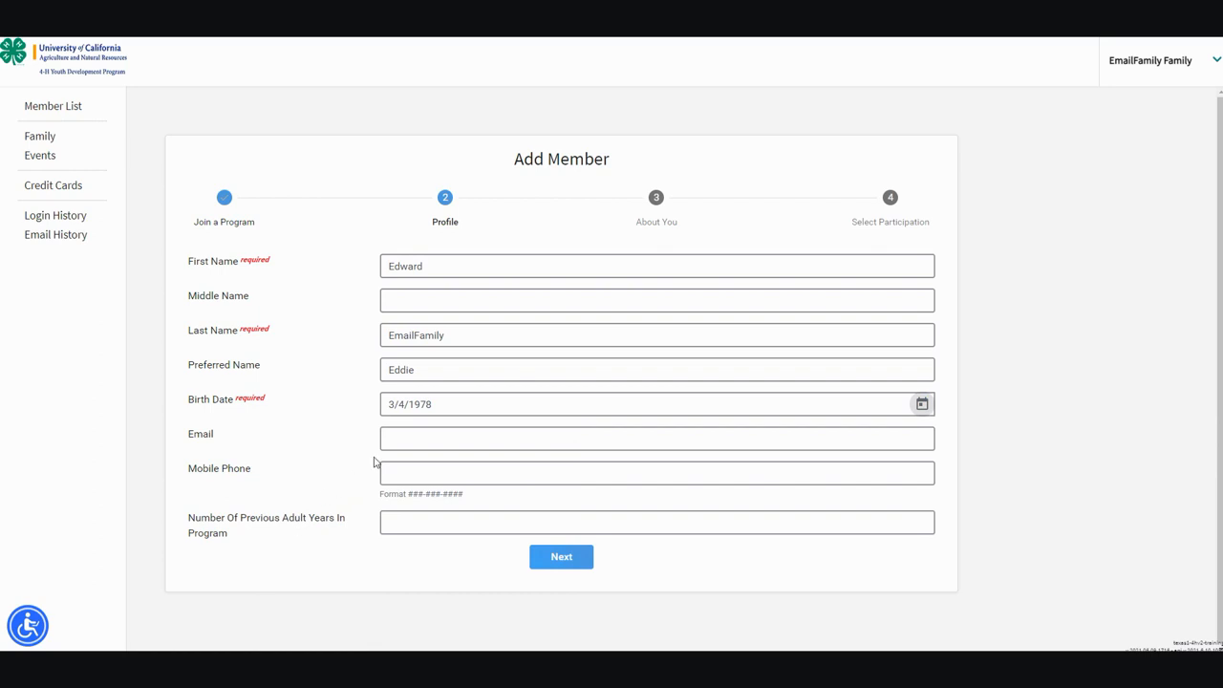
- Move past the Email field and advance the wizard to the About You questions
click(405, 441)
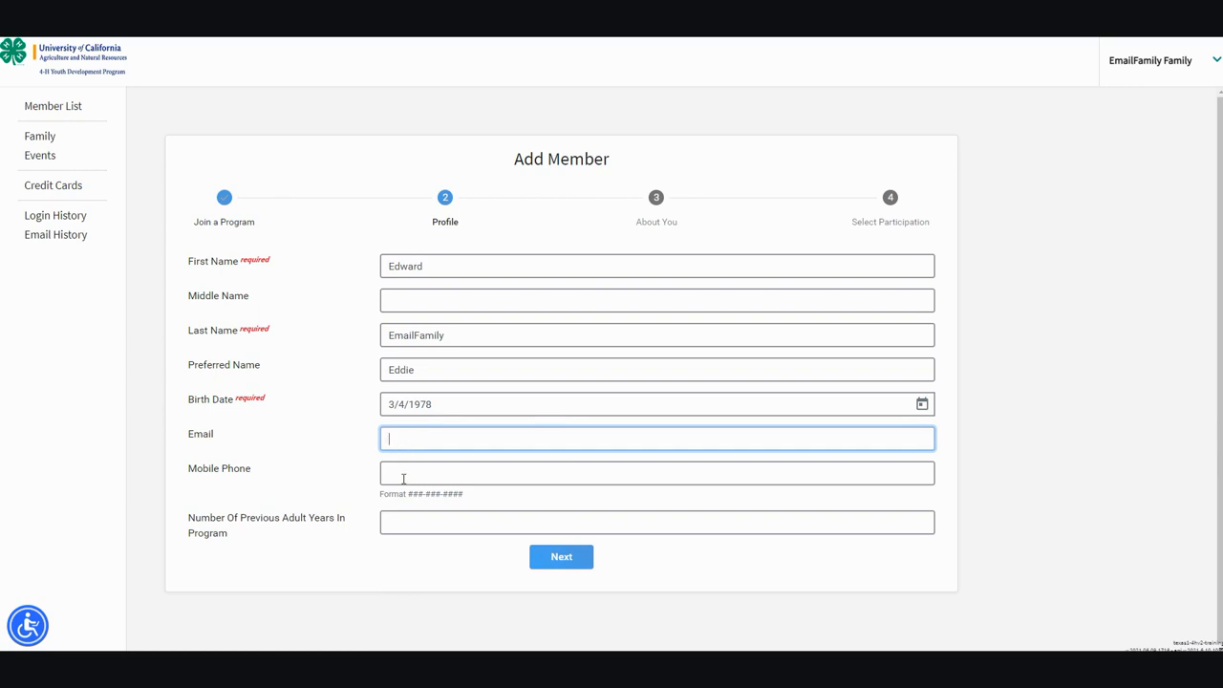
click(566, 558)
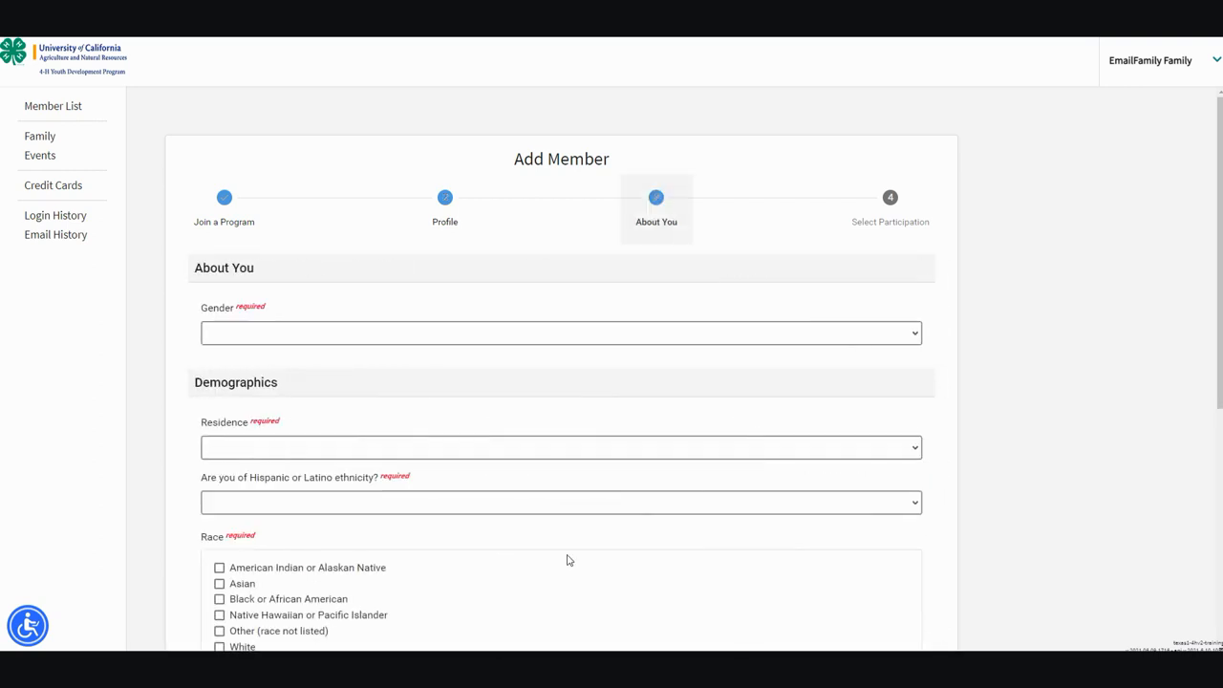
- Set Gender to Male, Residence to City or Suburb More Than 50,000, ethnicity to Not Hispanic or Latino
click(446, 334)
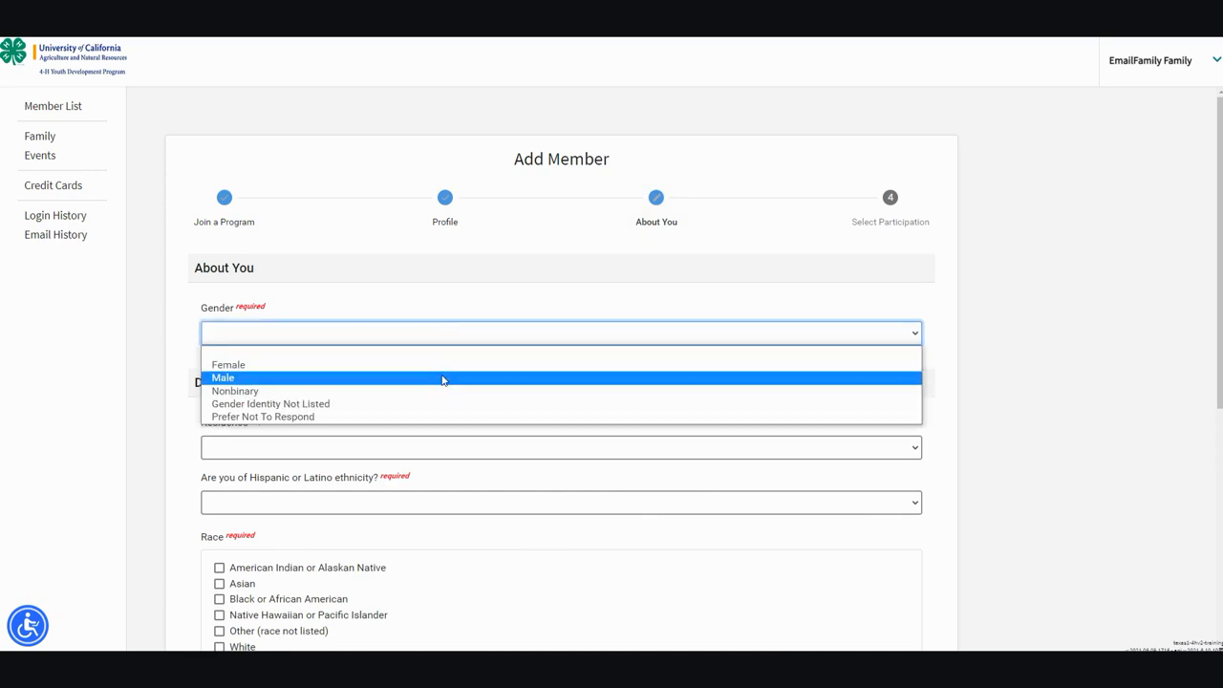
click(442, 379)
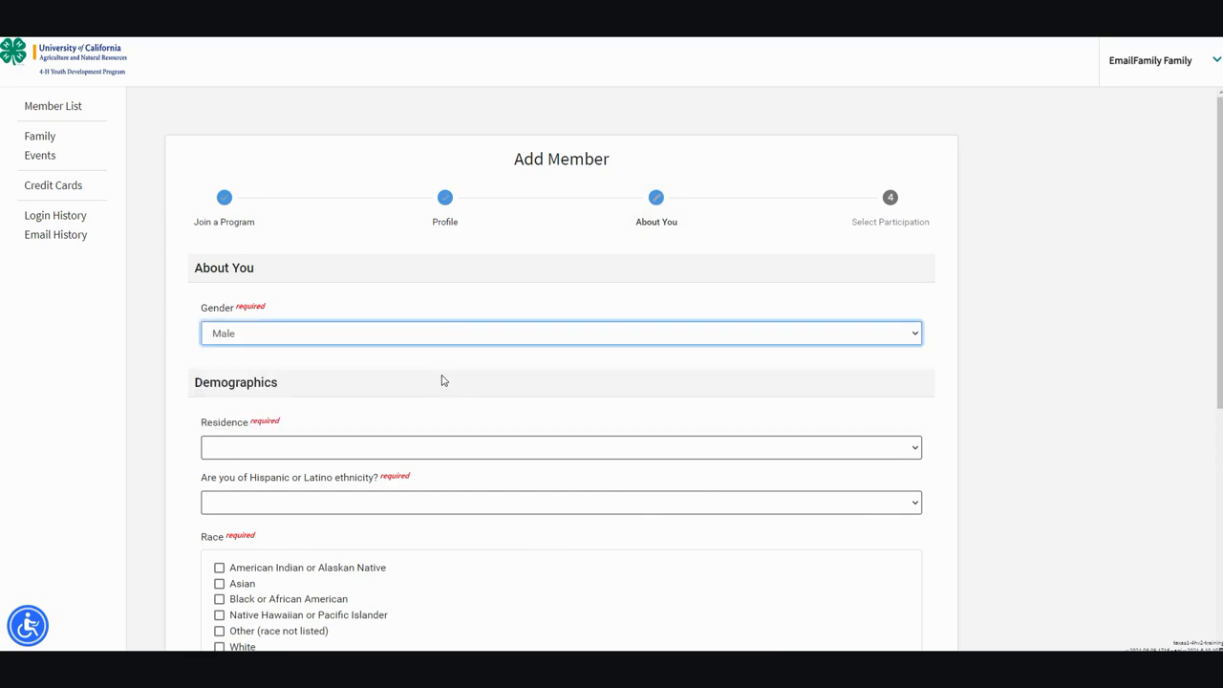
click(435, 449)
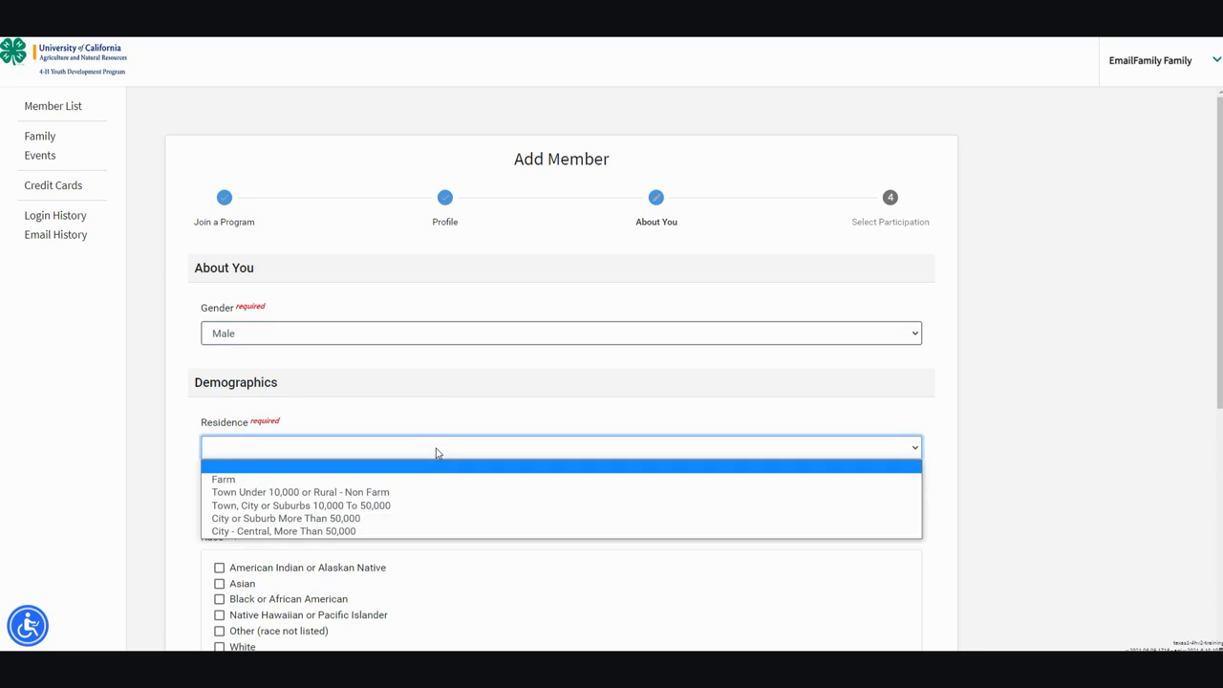
click(431, 519)
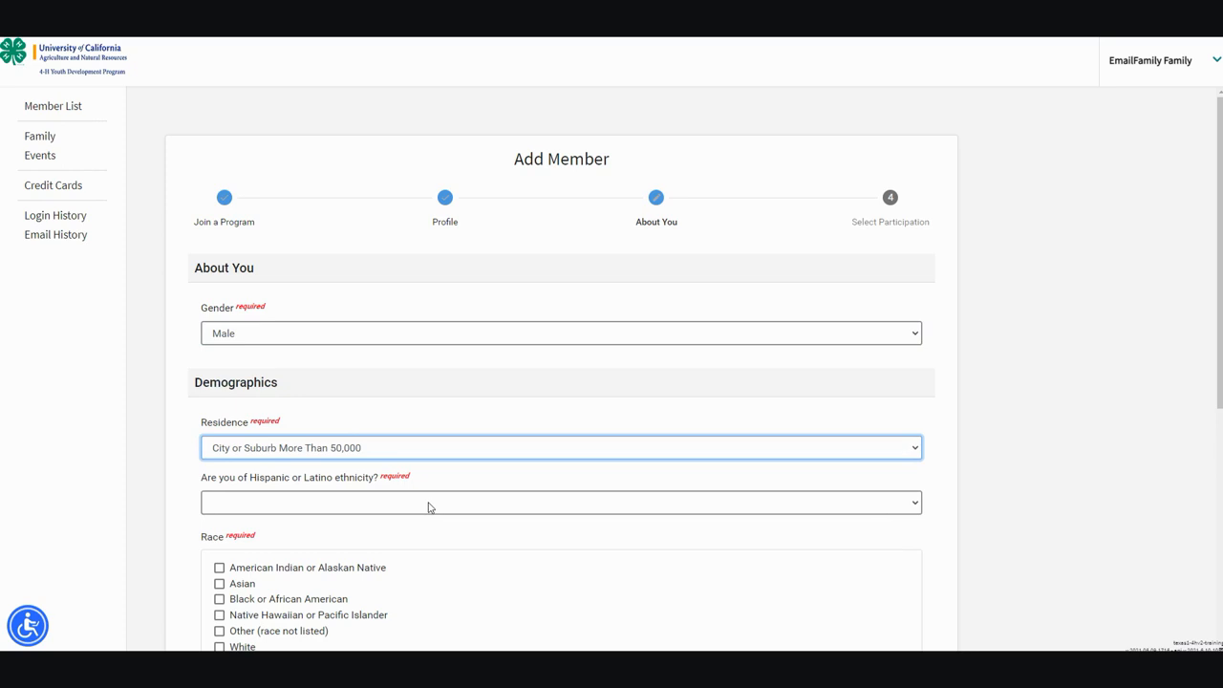
click(429, 507)
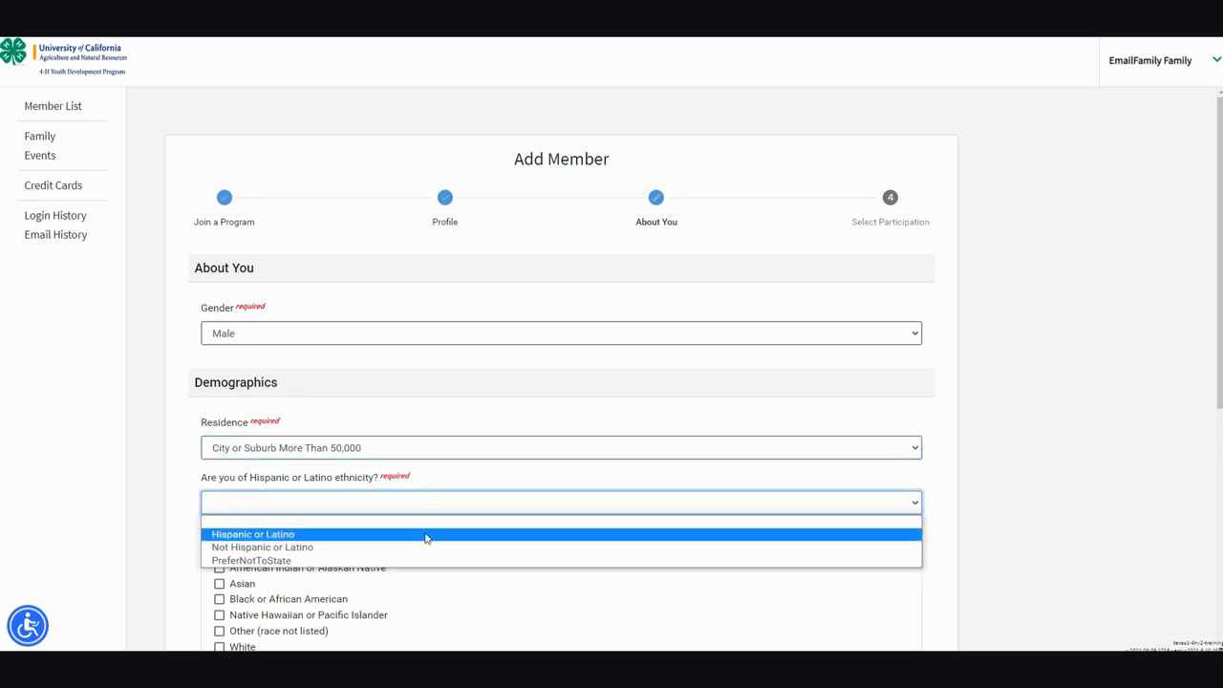
click(423, 547)
- Mark race as Prefer Not To State, clearing the race boxes ticked before it
scroll(423, 552, down, 3)
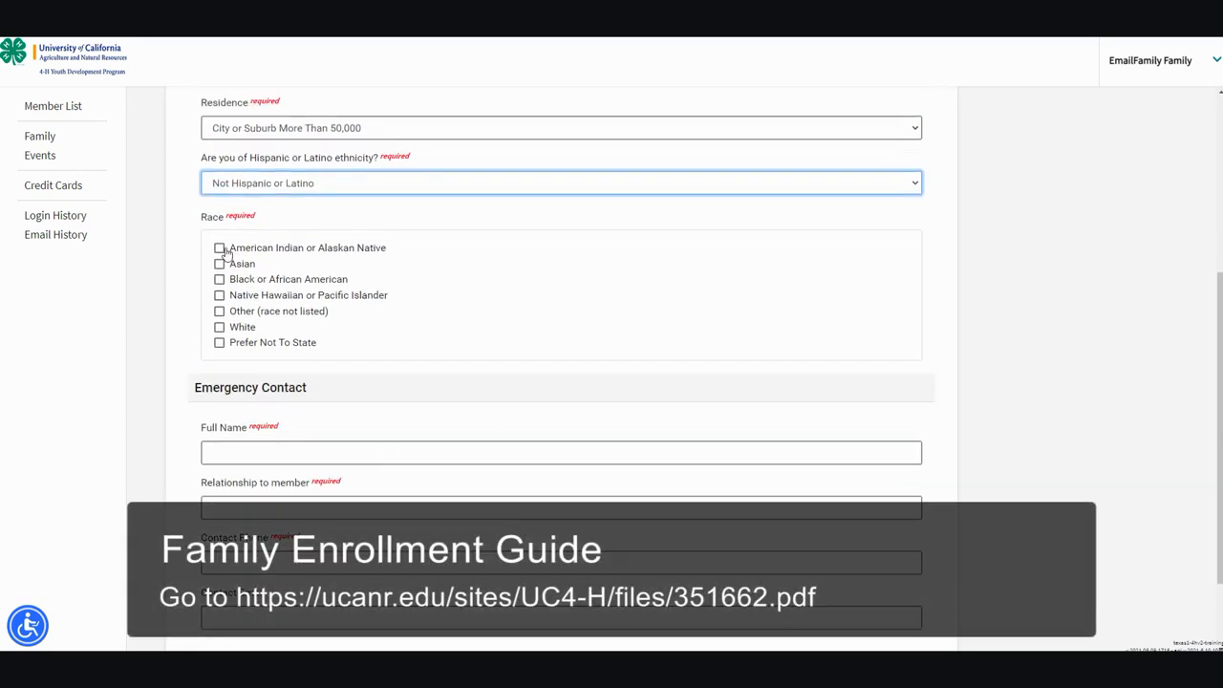
click(220, 249)
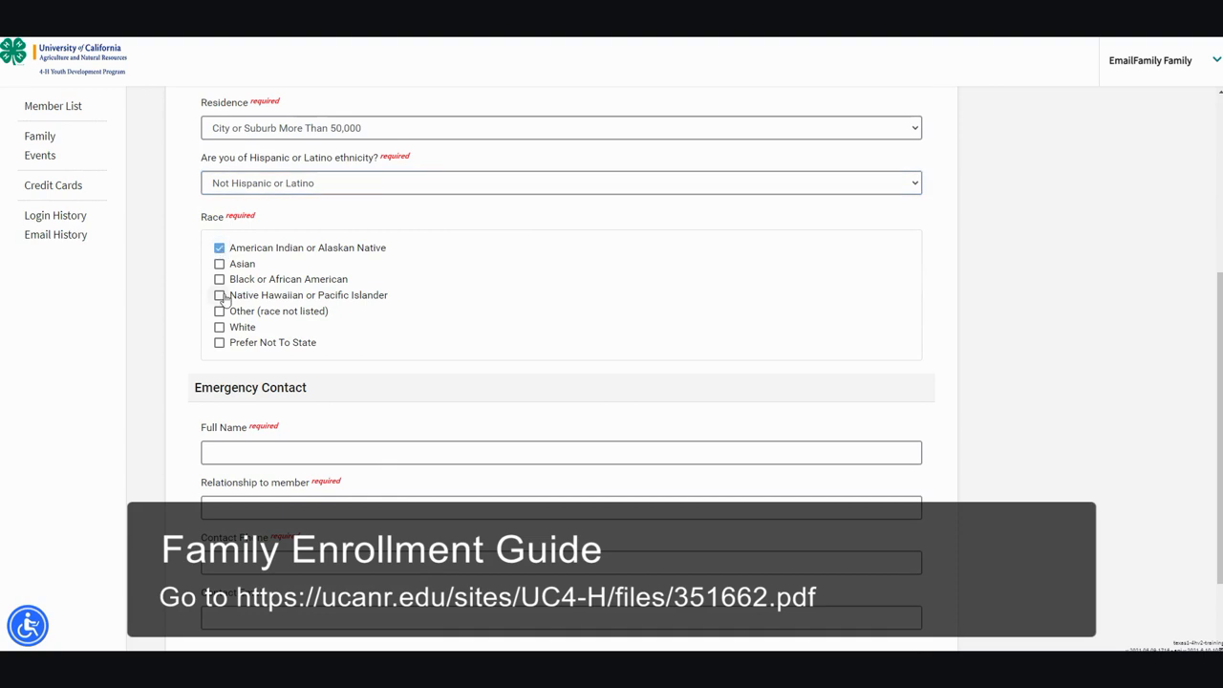
click(220, 296)
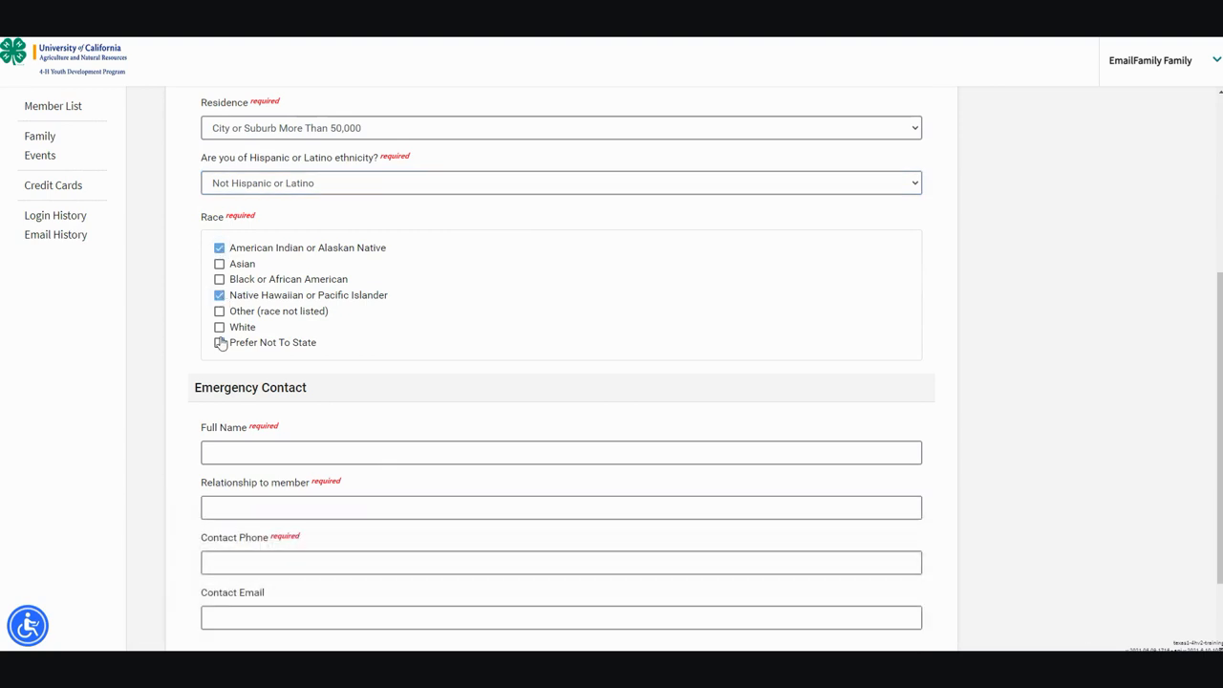
click(220, 343)
- Enter the emergency contact's full name, relationship Brother, and the contact's phone number
scroll(251, 384, down, 1)
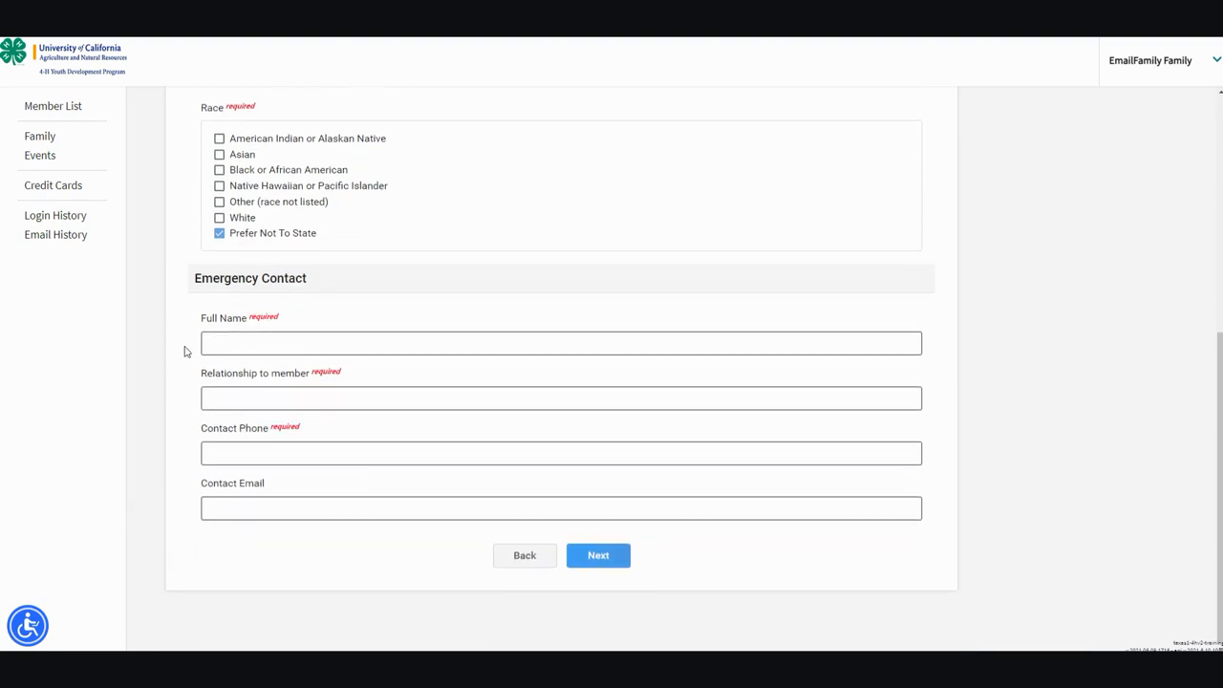
click(225, 346)
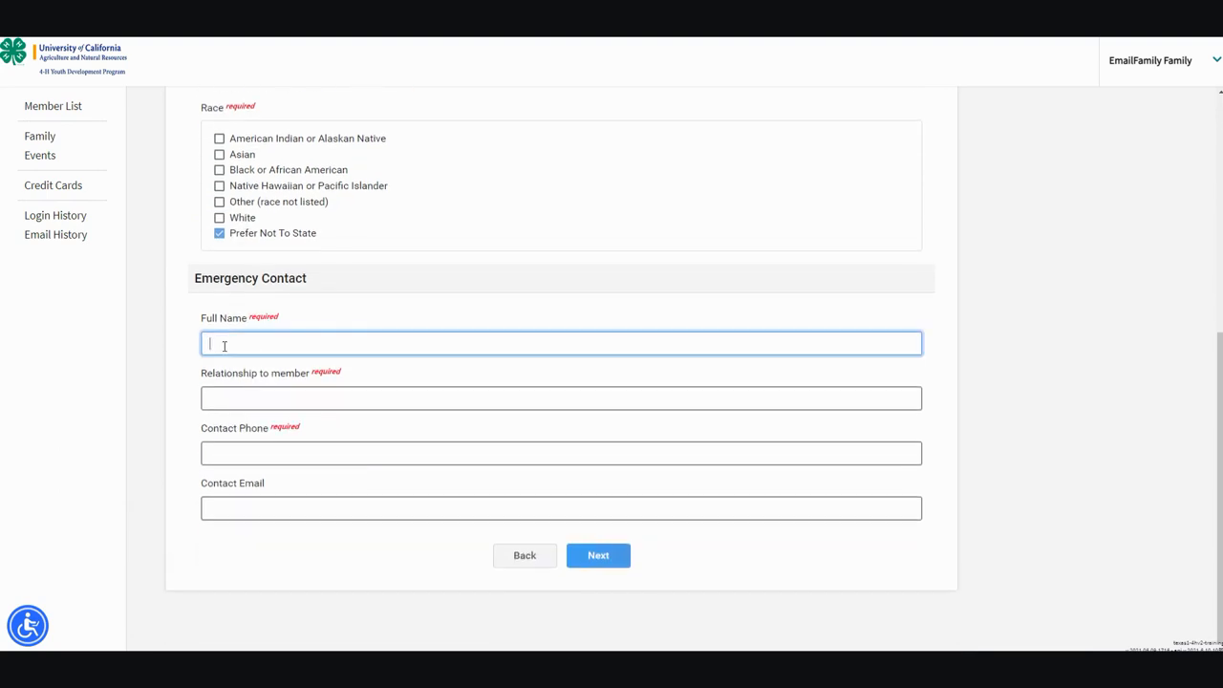
key(Tab)
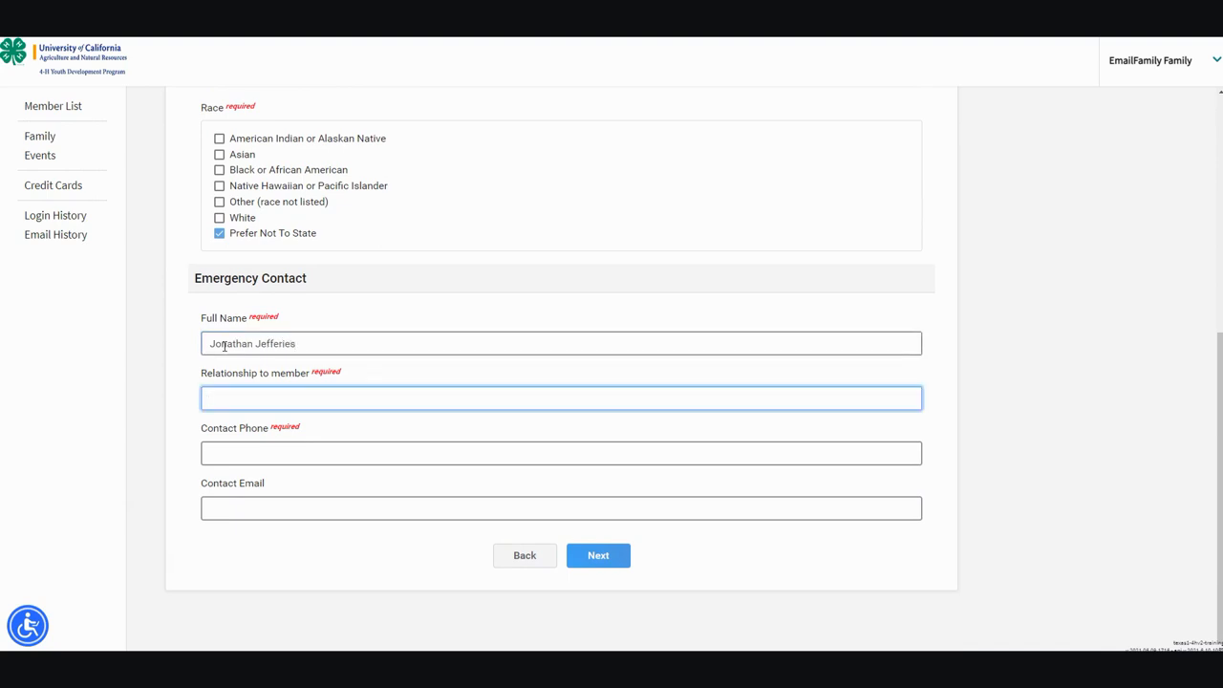
text(Brother)
key(Tab)
text(555)
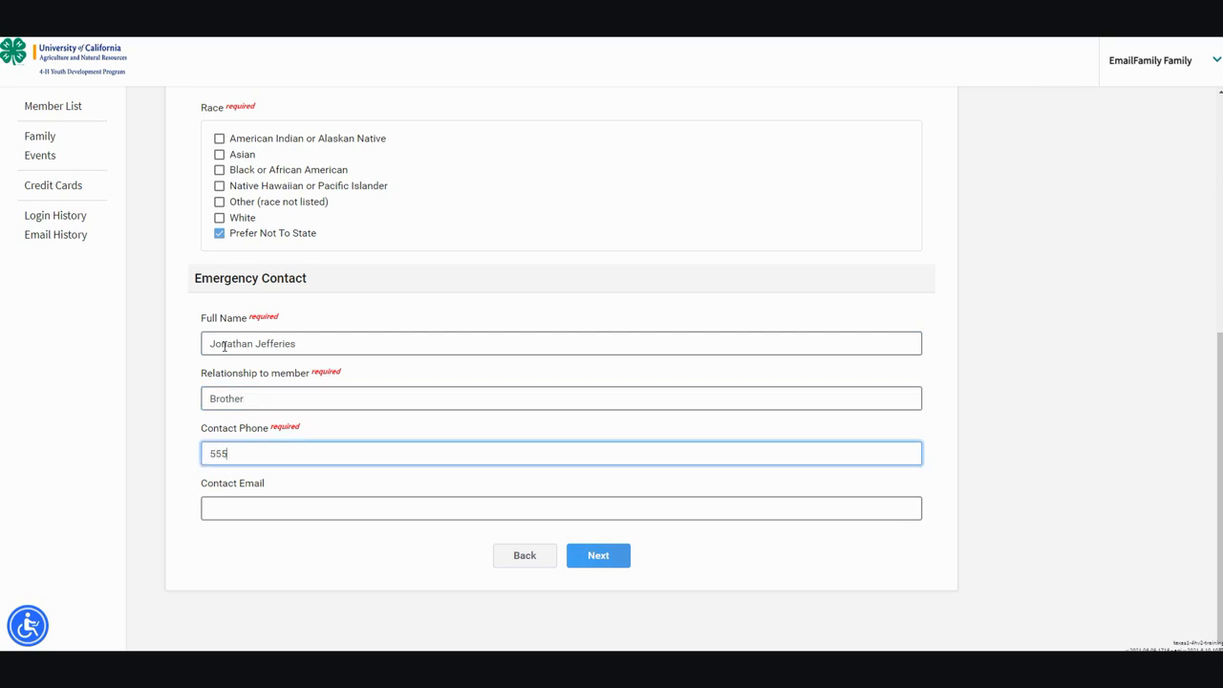
text(-555-5555)
- Enroll the adult as a New or Returning 4-H Volunteer and finish creating the member
click(595, 564)
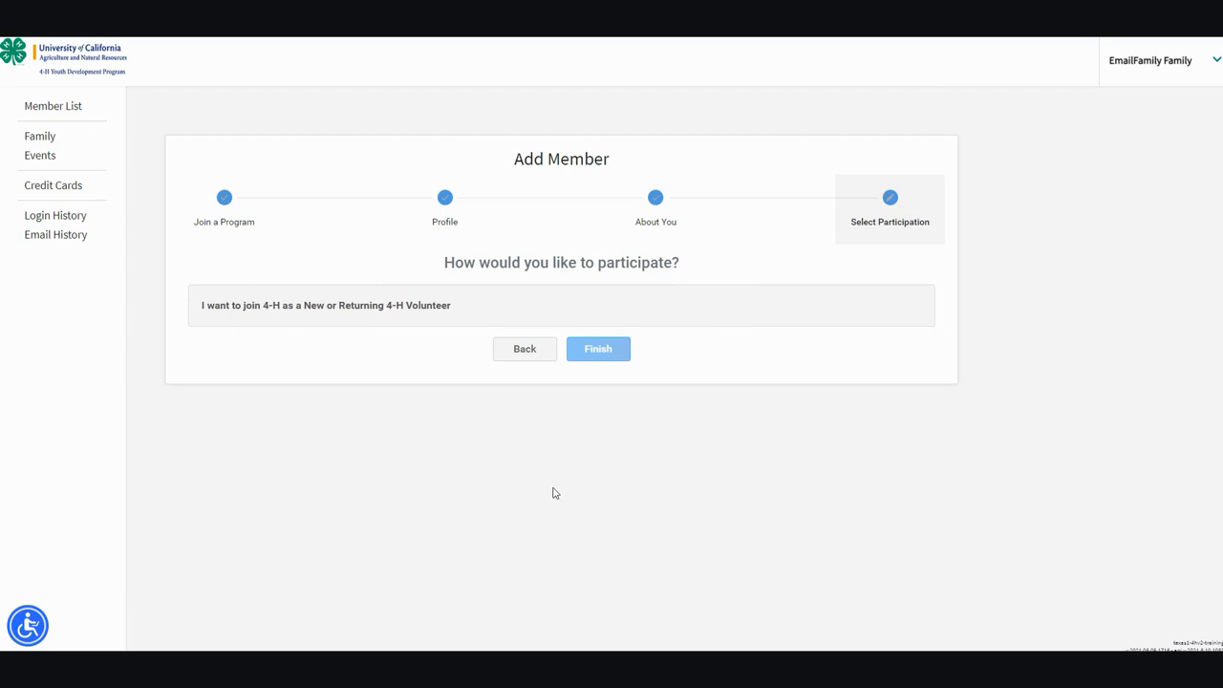
click(445, 312)
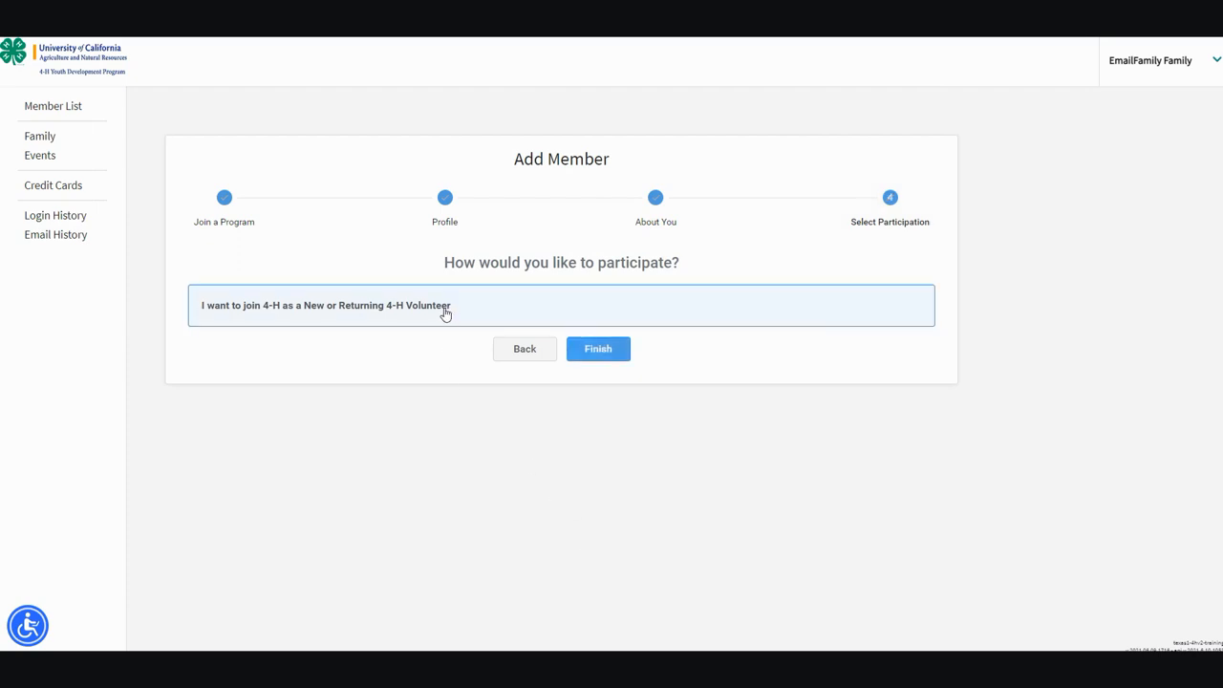
click(602, 353)
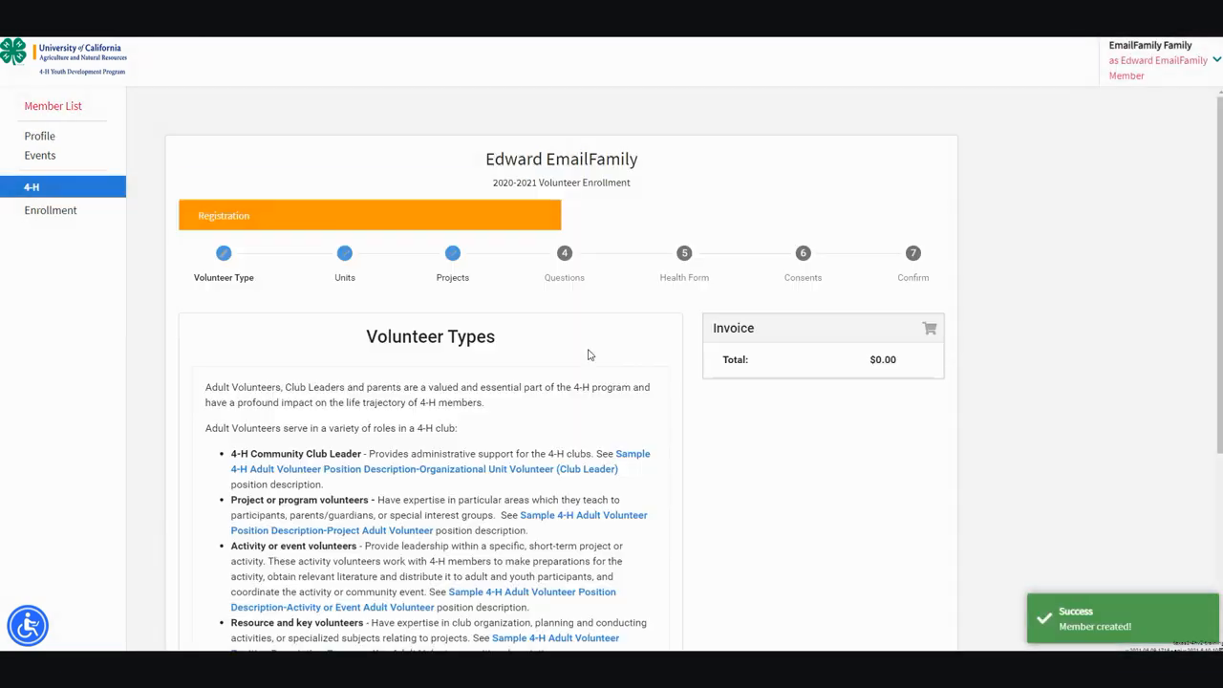
- From the Member List, start another Add Member run with 4-H selected and reach Profile
click(66, 112)
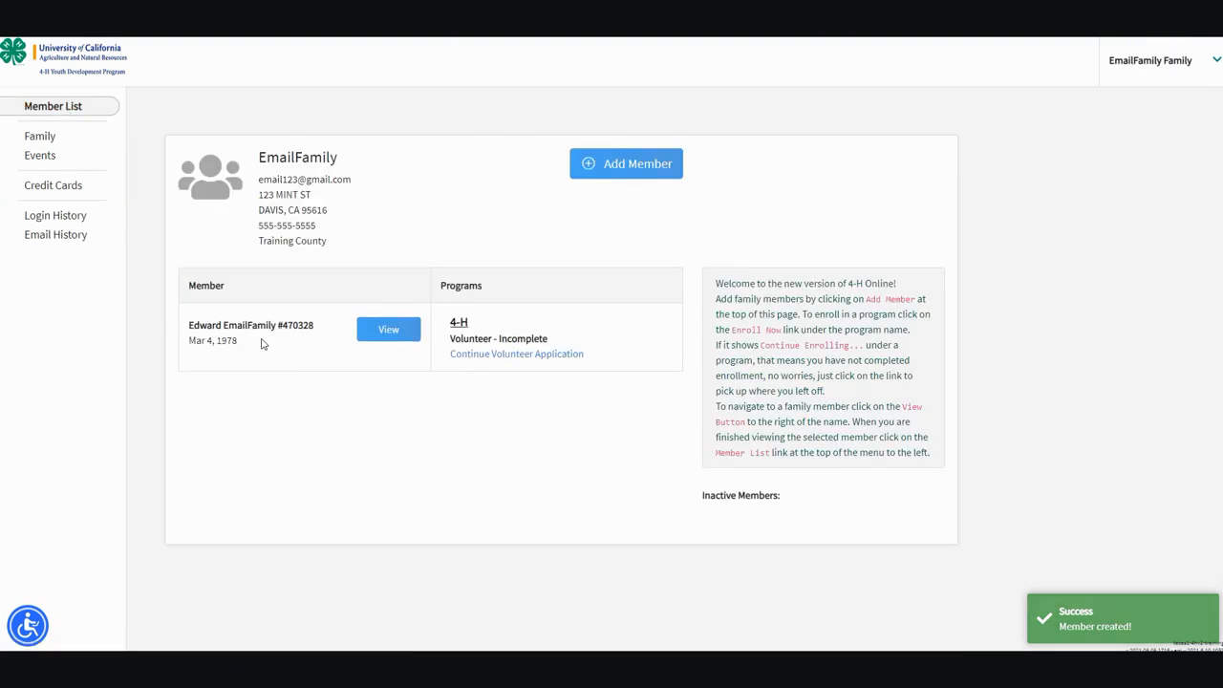
click(626, 167)
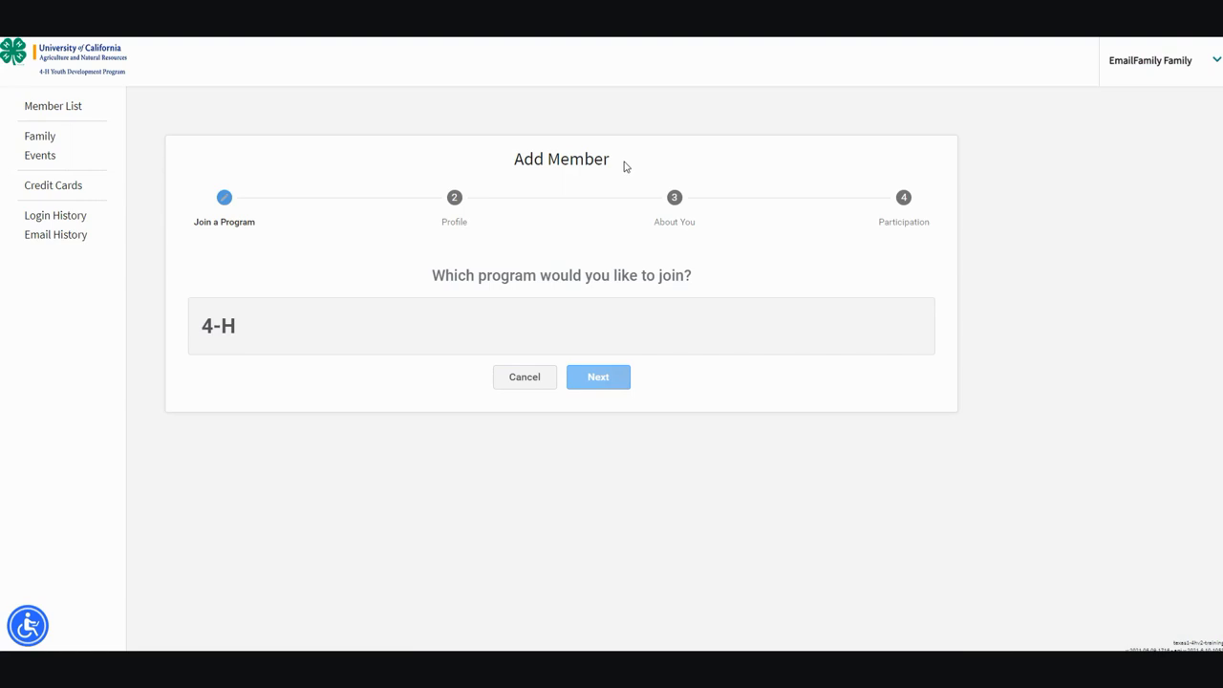
click(497, 327)
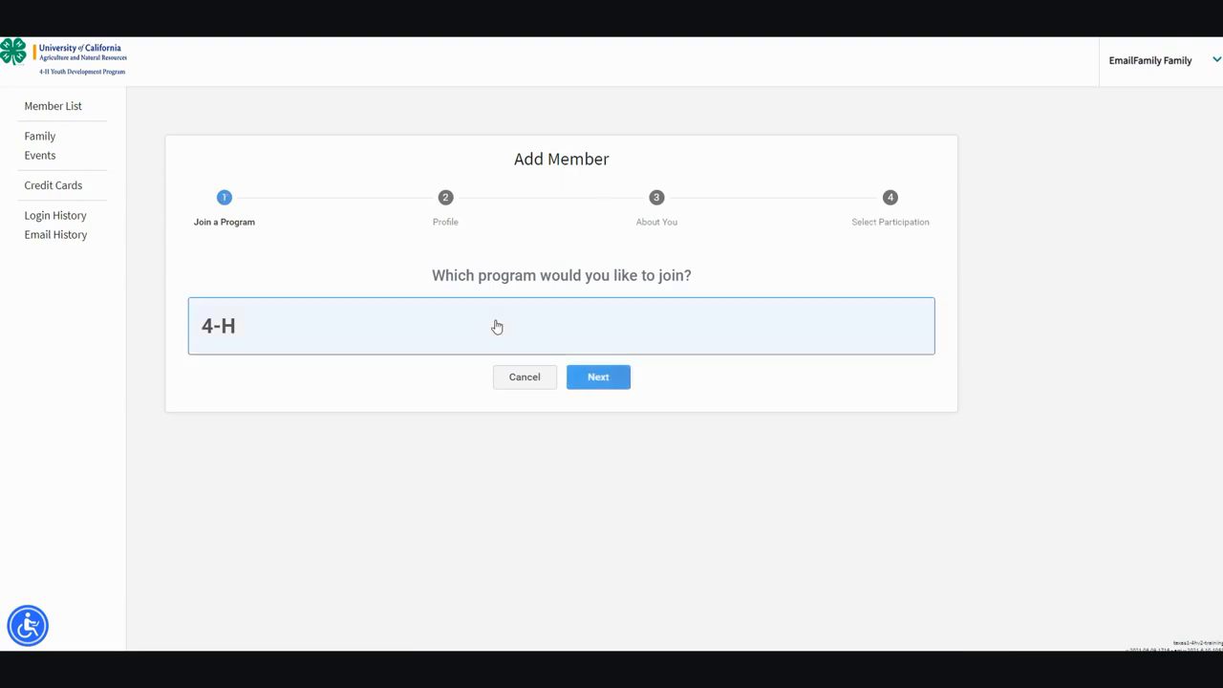
click(598, 378)
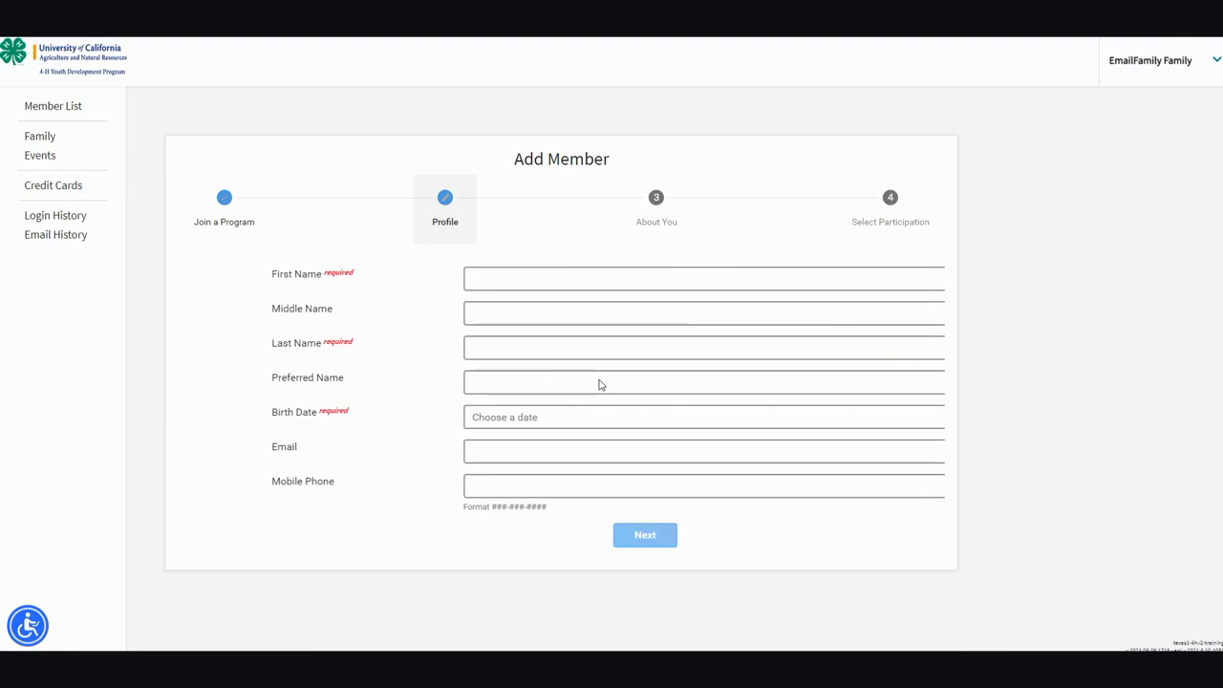
- Enter the new youth member's first and last name
click(525, 280)
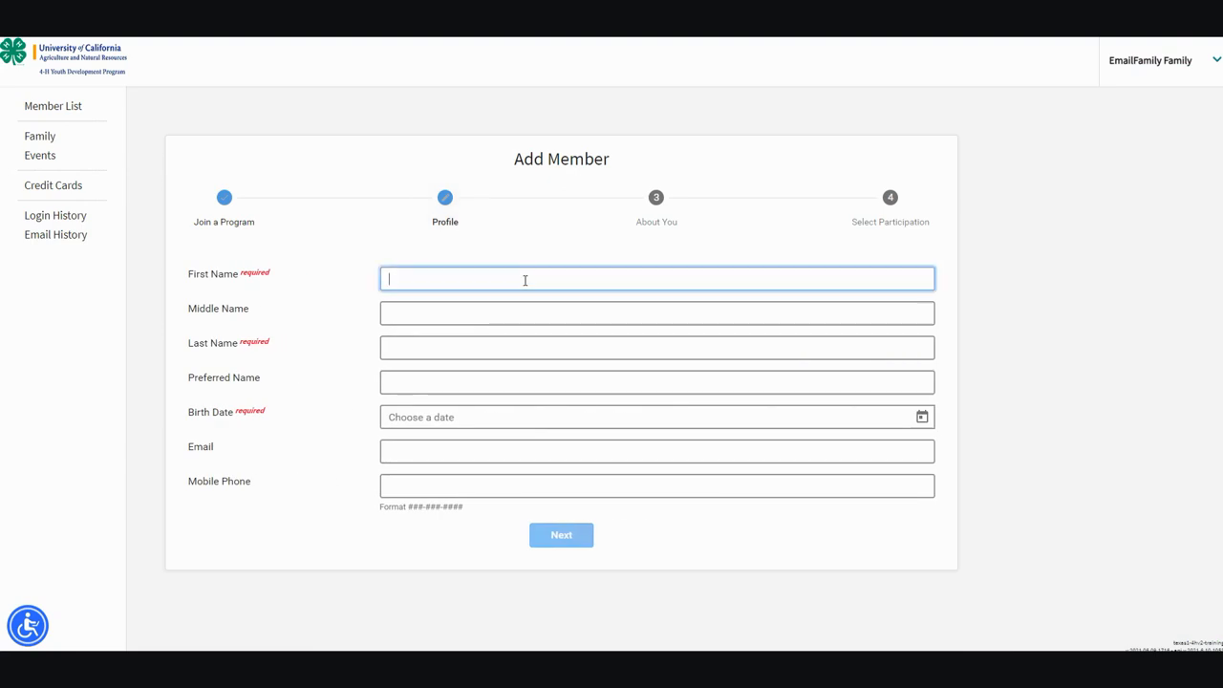
text(Emily)
key(Tab)
key(Tab)
text(Em)
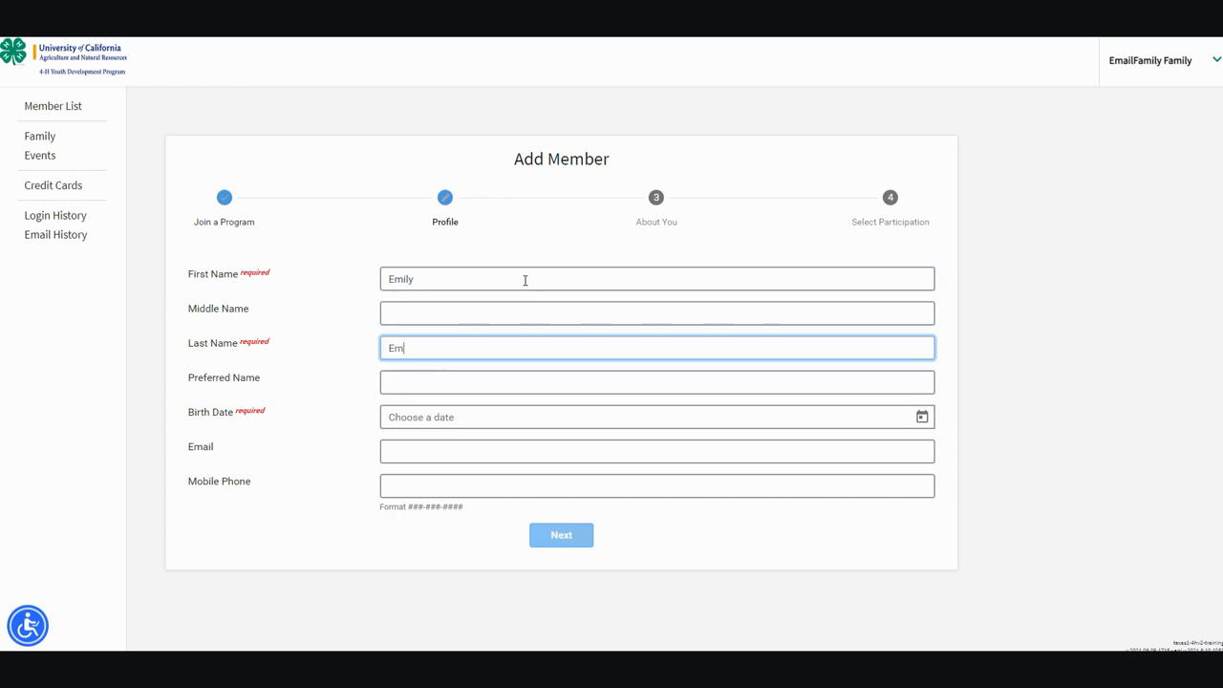
text(ailFamily)
- Set the birth date to March 11, 2010 and continue to About You
click(922, 418)
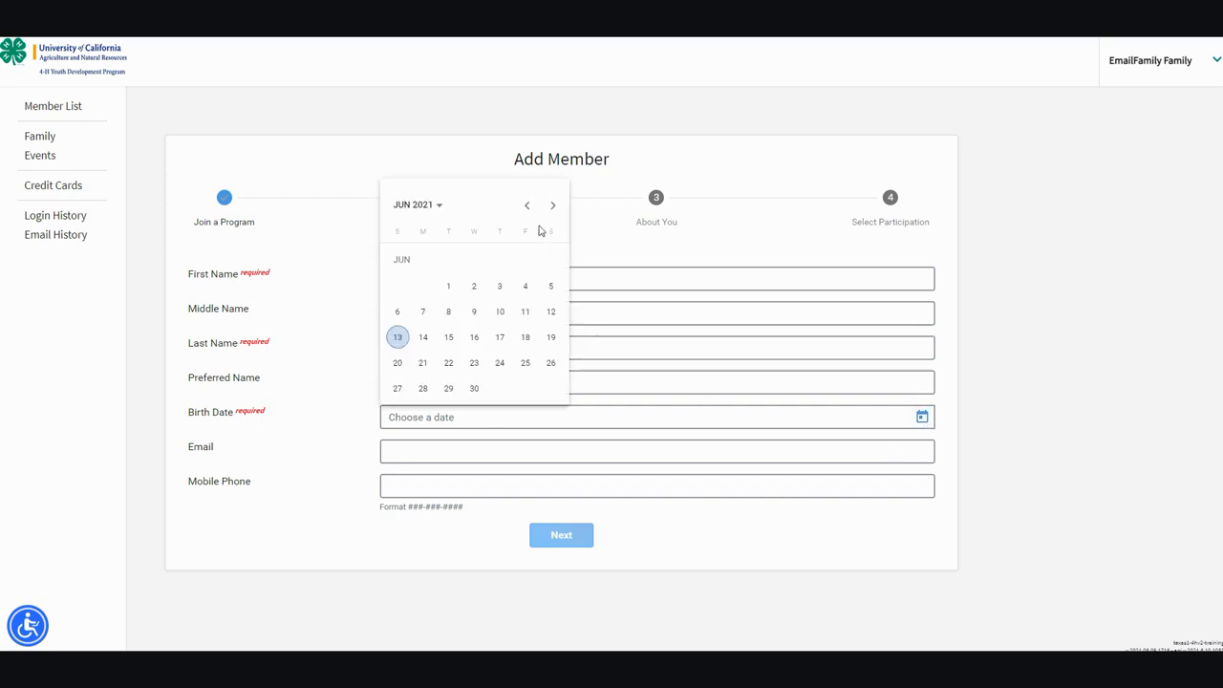
click(442, 208)
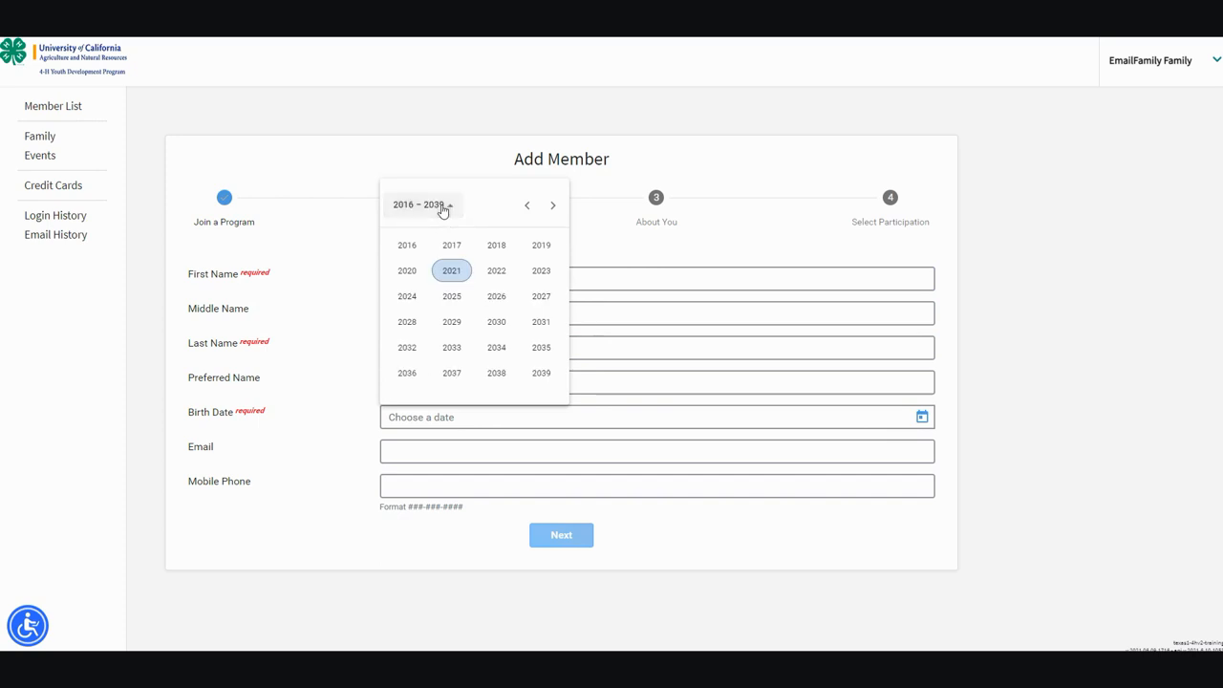
click(526, 208)
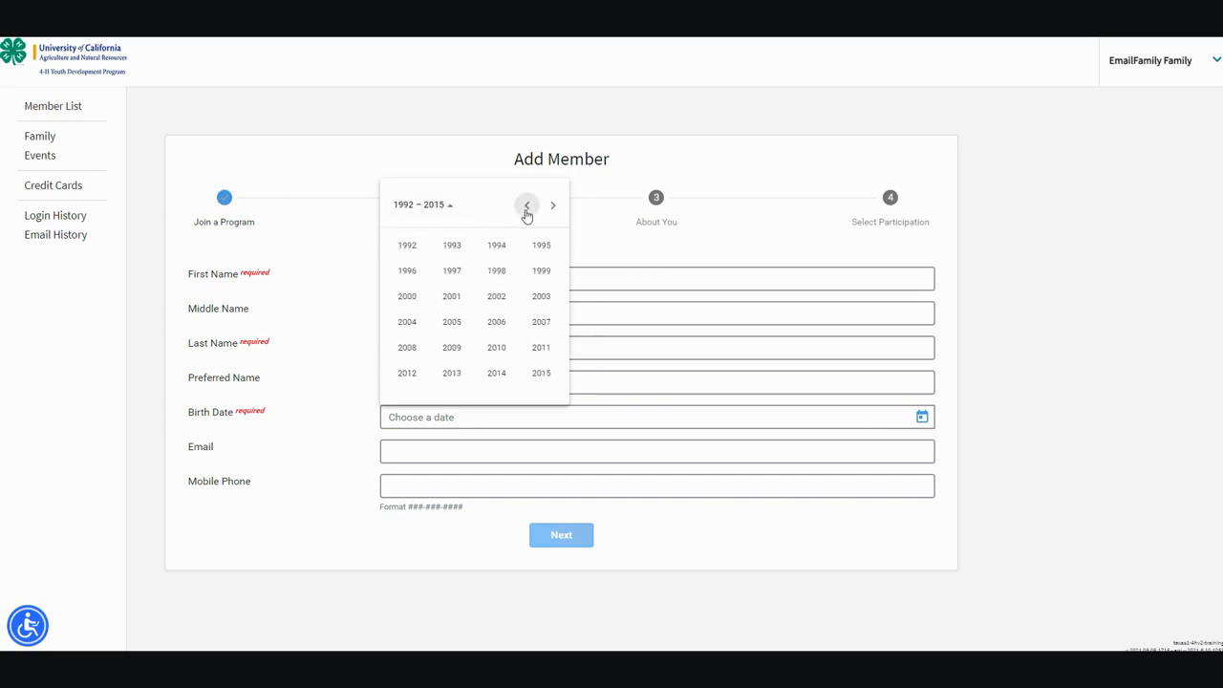
click(495, 348)
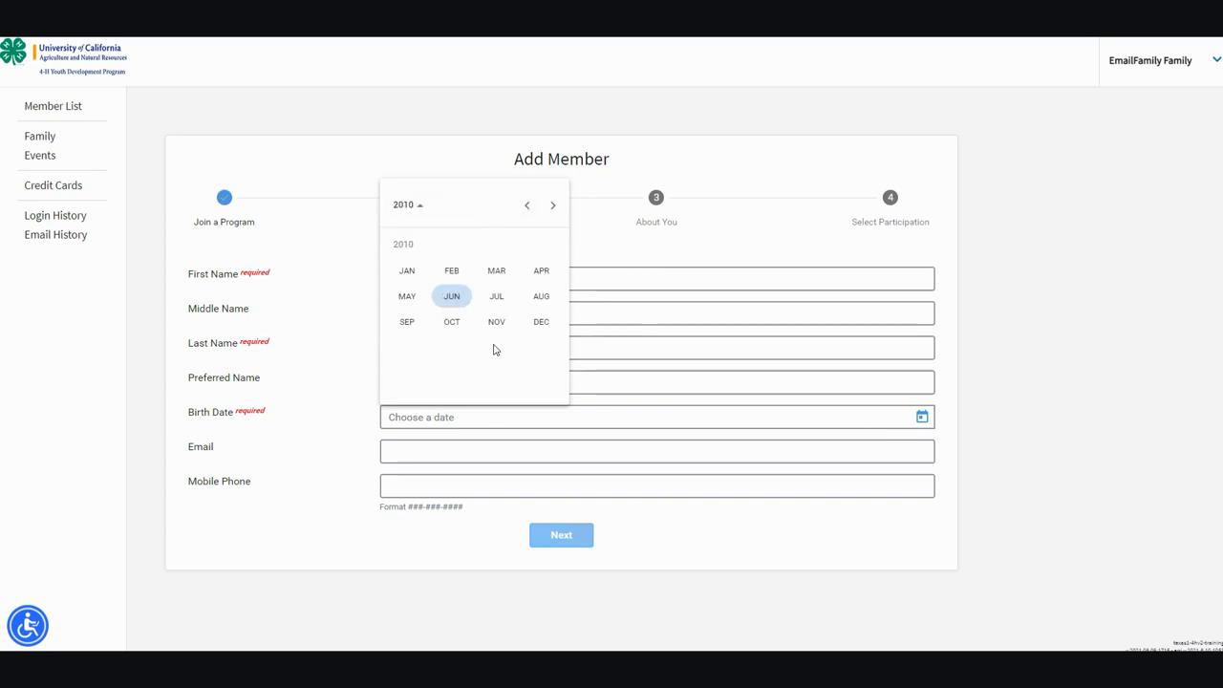
click(499, 273)
click(502, 314)
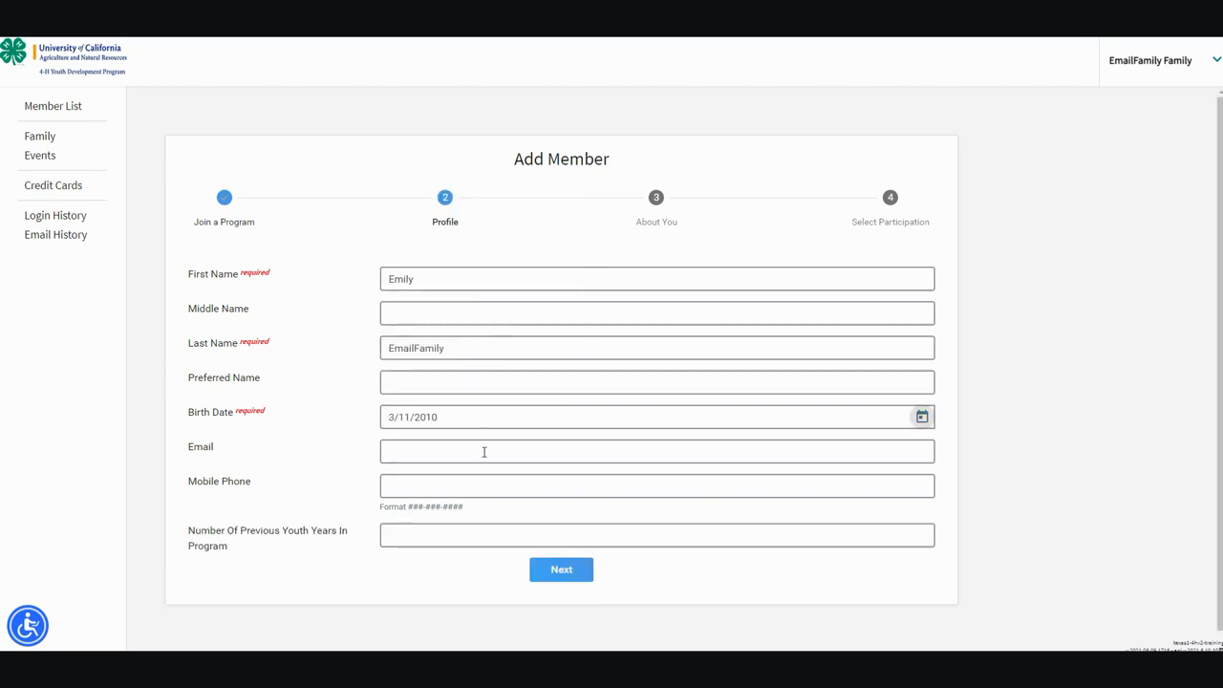
click(560, 571)
- Set the youth's gender to Female and grade to 5
click(435, 349)
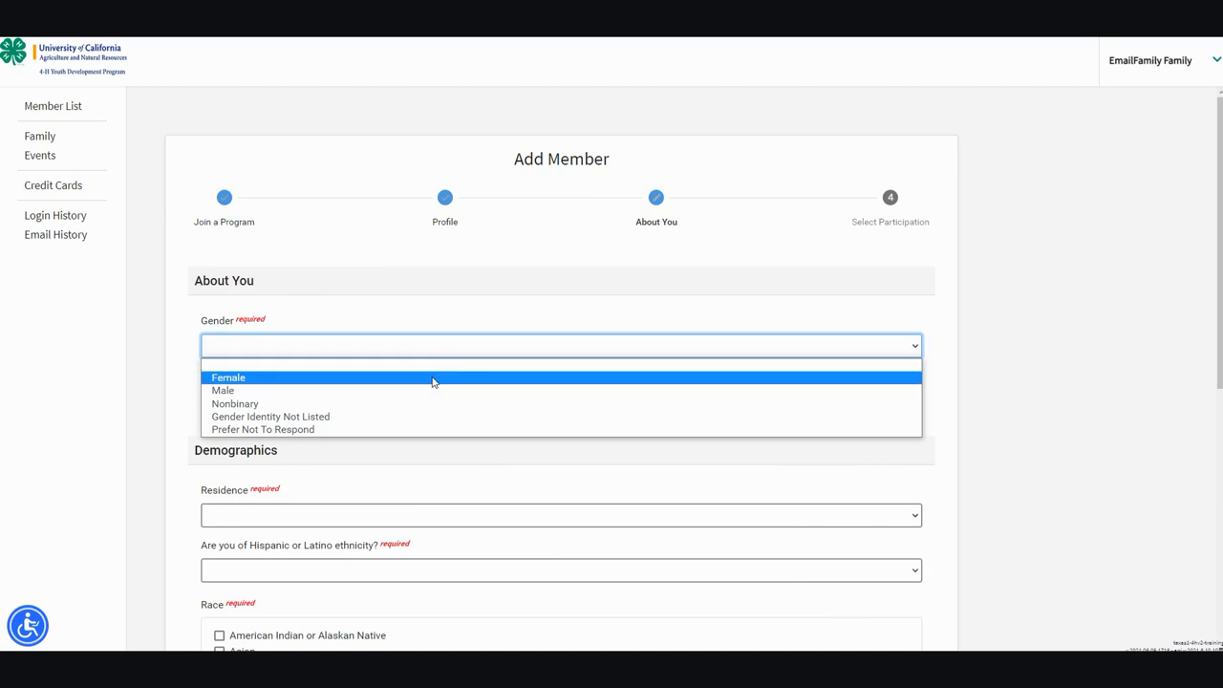
click(432, 381)
click(434, 402)
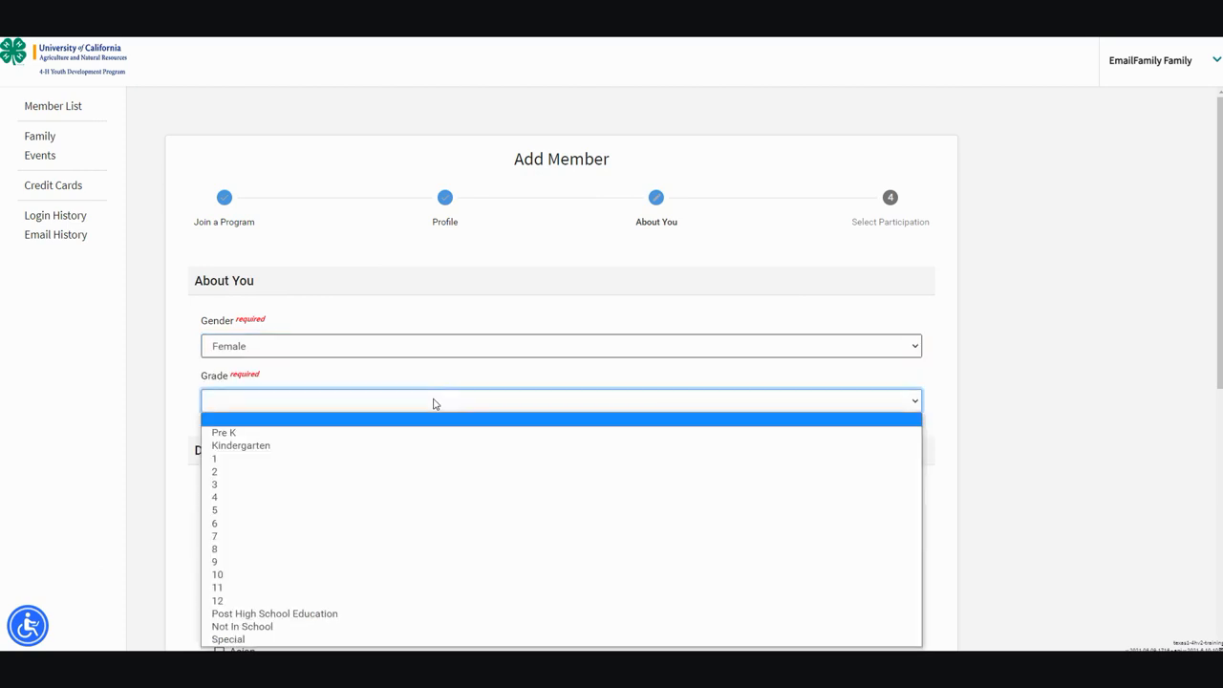
click(422, 513)
scroll(420, 516, down, 3)
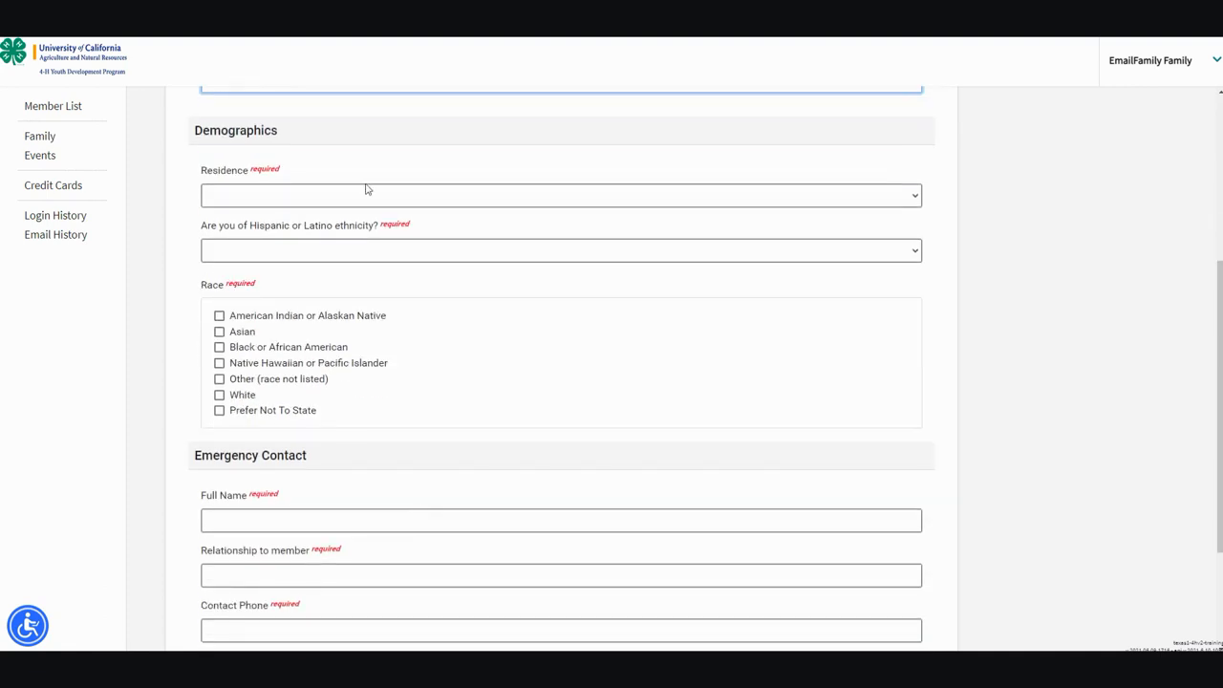
- Choose residence City or Suburb More Than 50,000, Not Hispanic or Latino, race Prefer Not To State
click(367, 194)
click(367, 267)
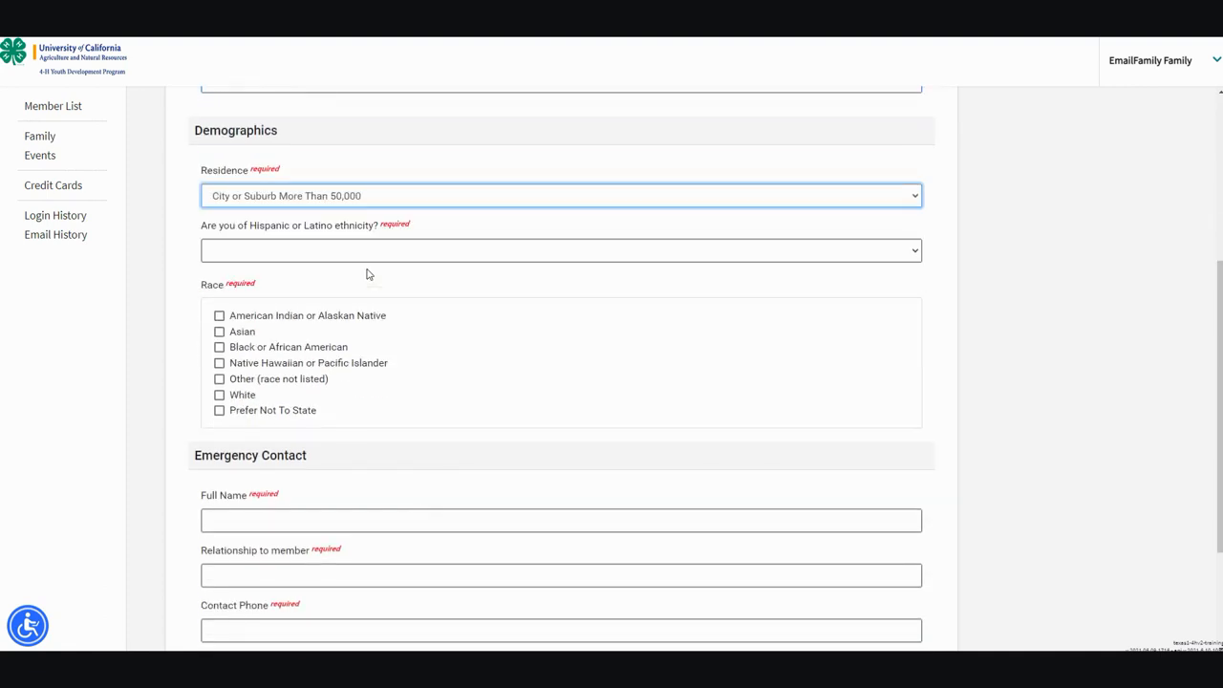
click(358, 258)
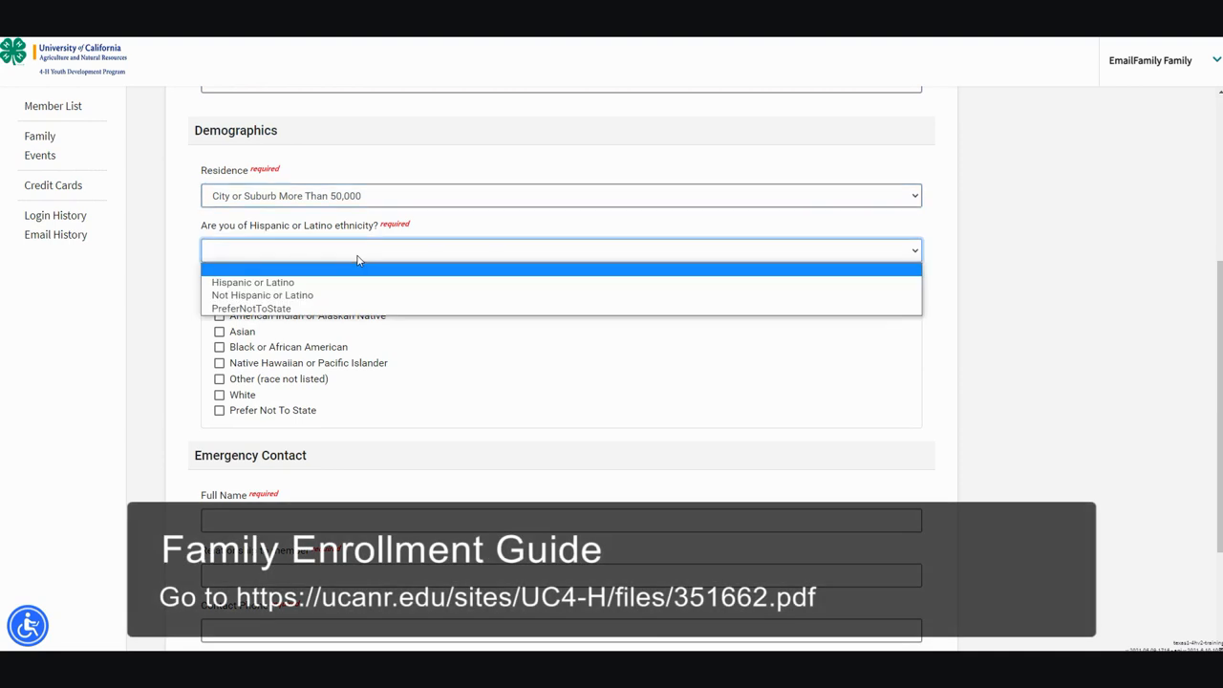
click(355, 296)
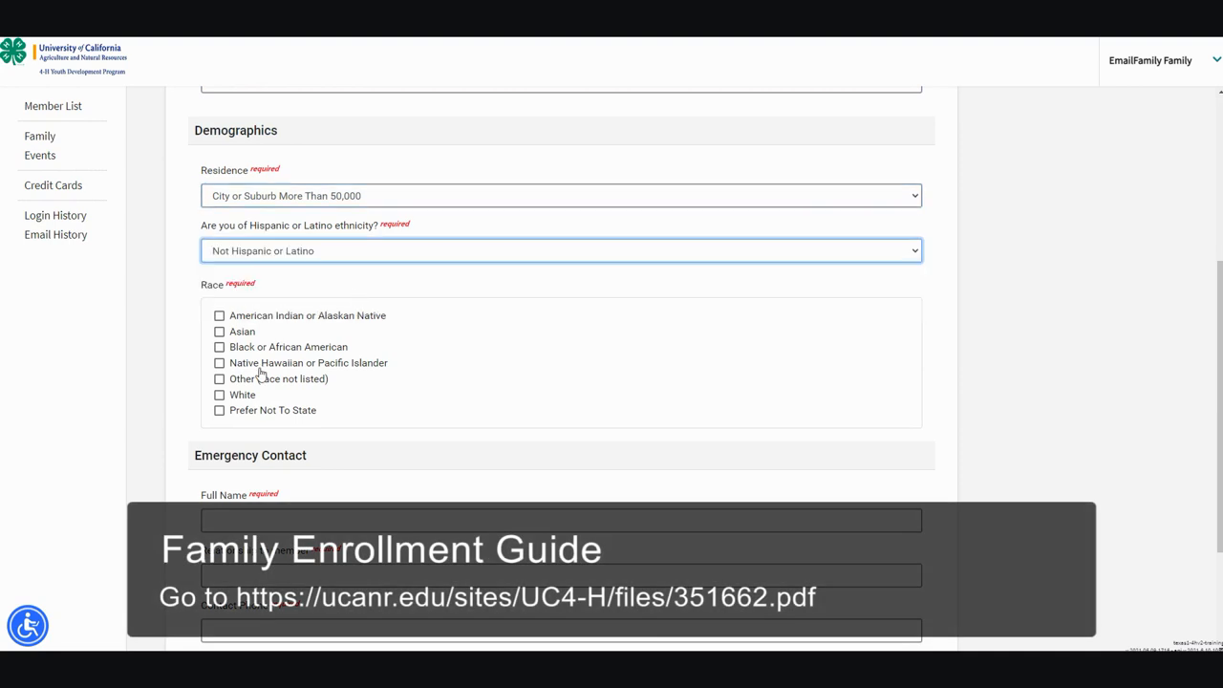
click(221, 411)
scroll(234, 401, down, 2)
- Enter the emergency contact's full name, relationship Uncle and phone number, then continue
click(251, 344)
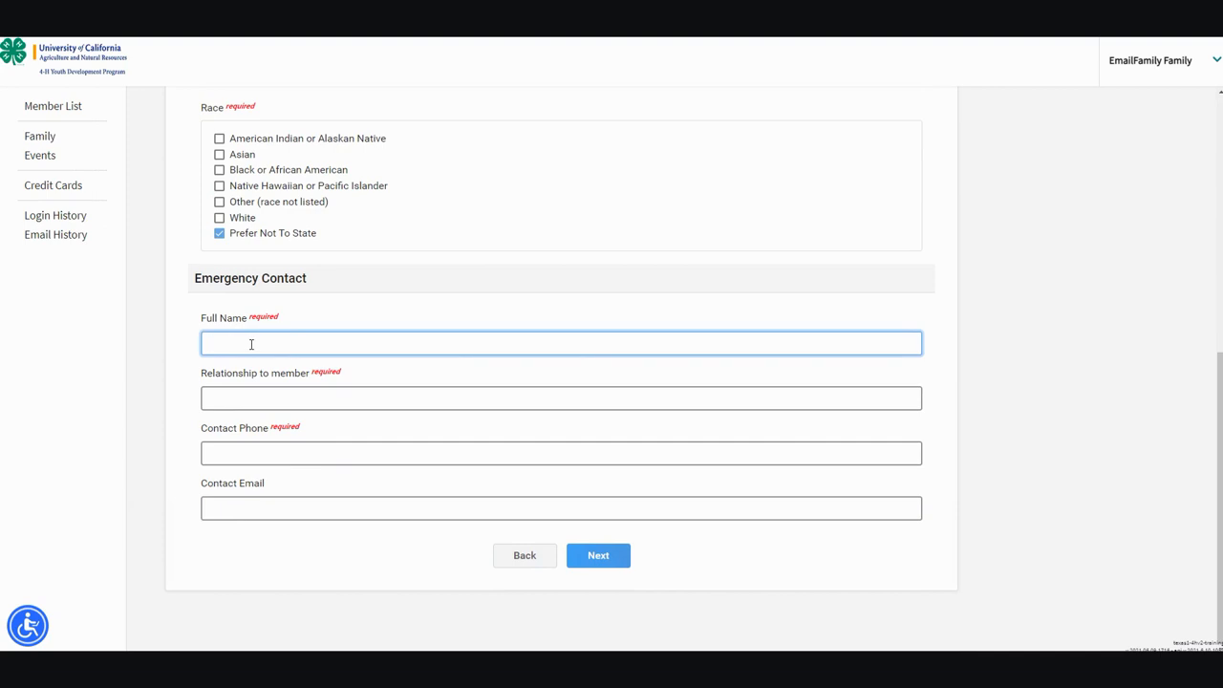
key(Tab)
text(Uncle)
key(Tab)
text(555-555-5555)
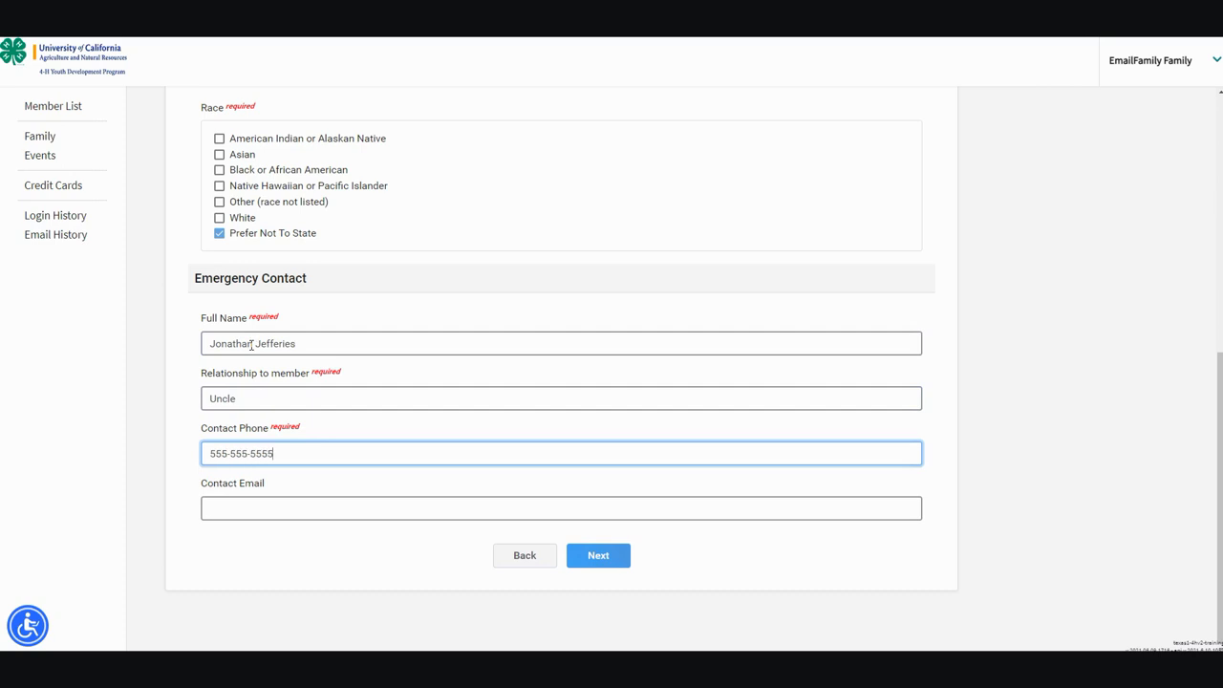
click(592, 559)
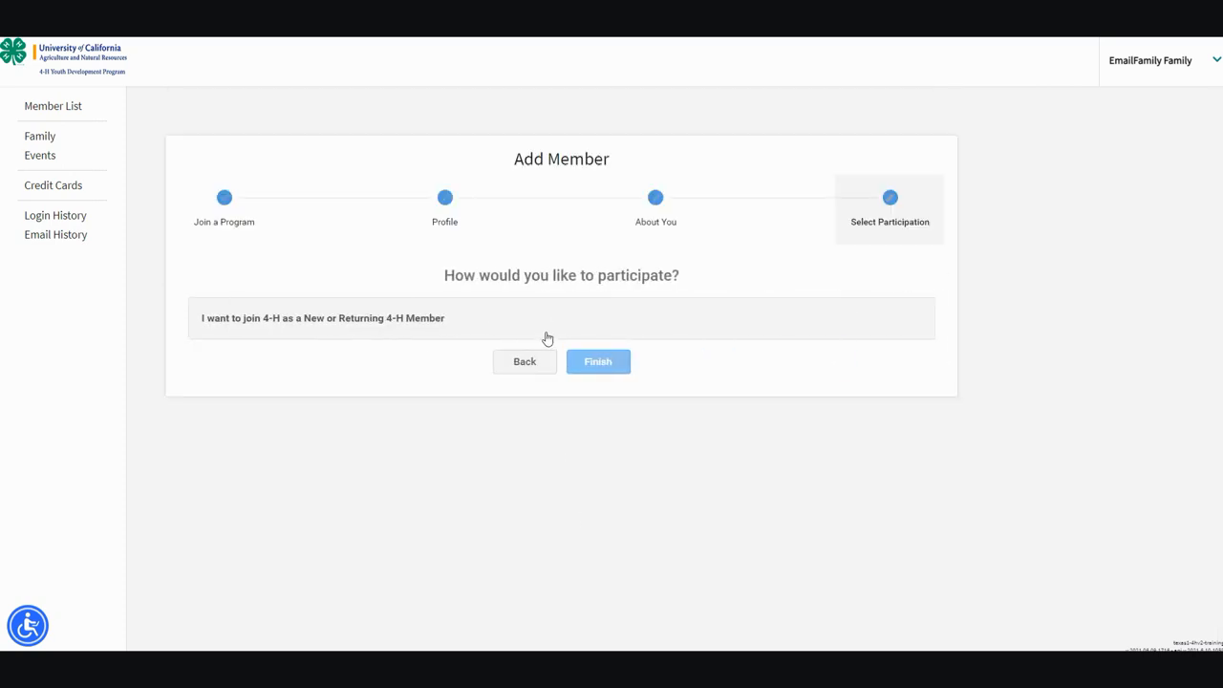
- Choose to join 4-H as a New or Returning 4-H Member and finish
click(546, 329)
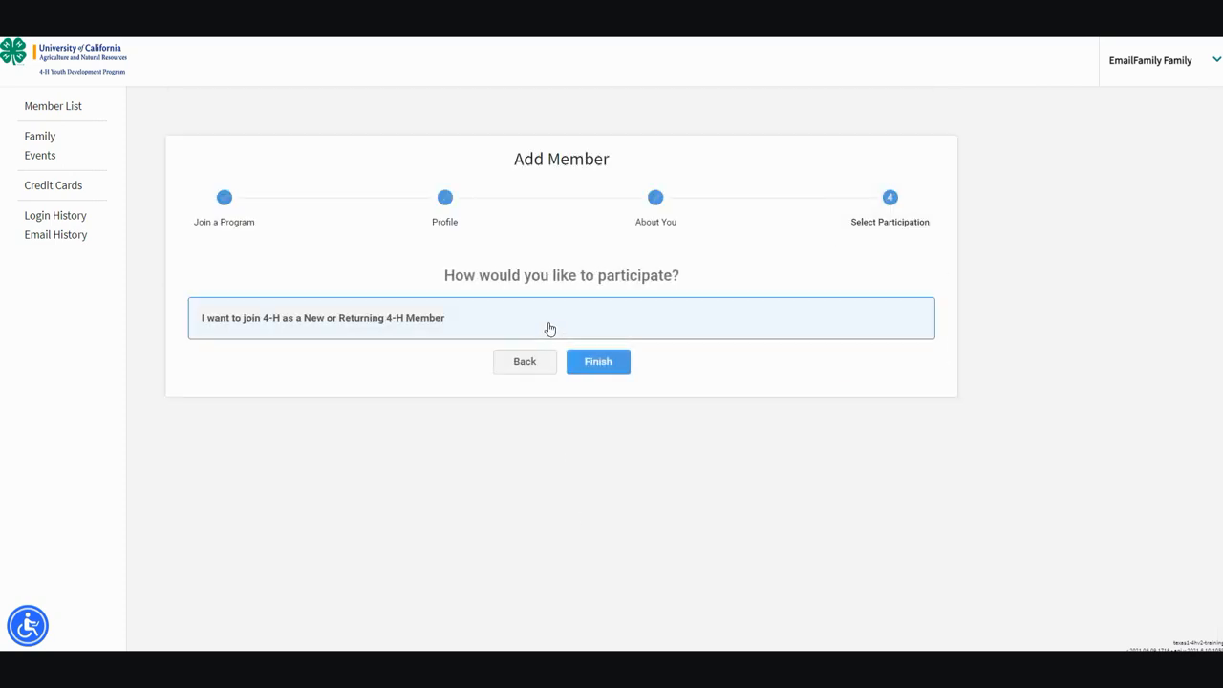
click(592, 363)
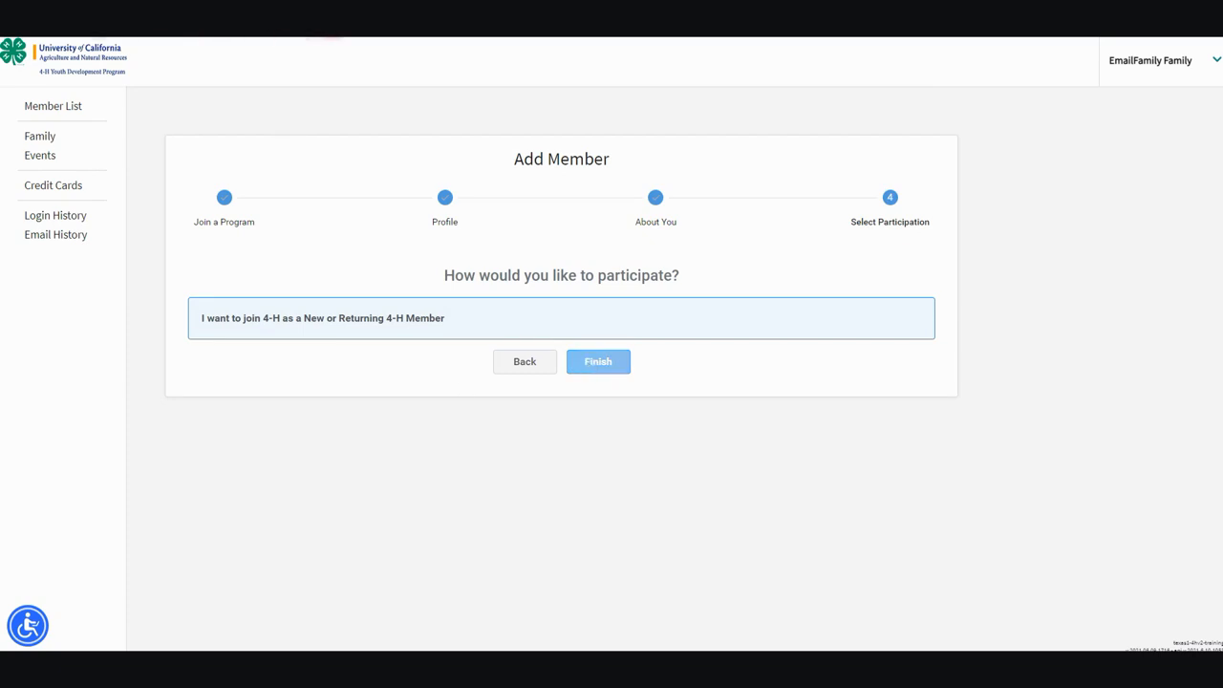